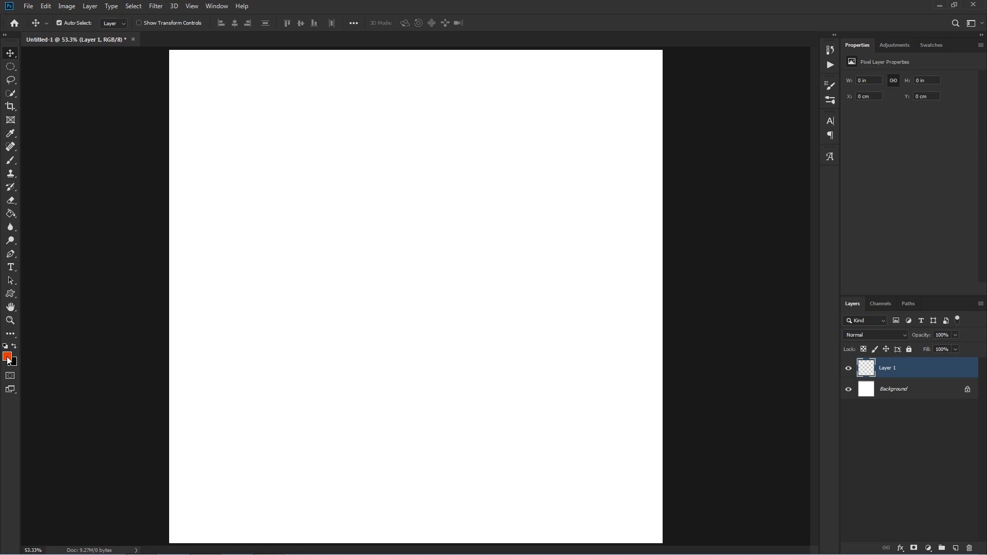
Set the foreground colour to light cyan #98f7fa and fill Layer 1 with it using the Paint Bucket.
click(8, 359)
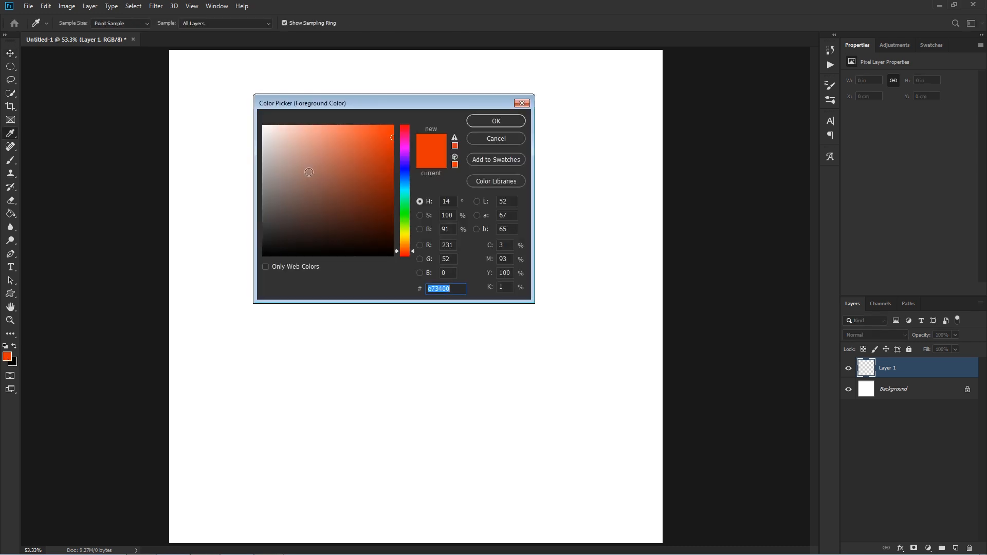
click(404, 189)
click(313, 128)
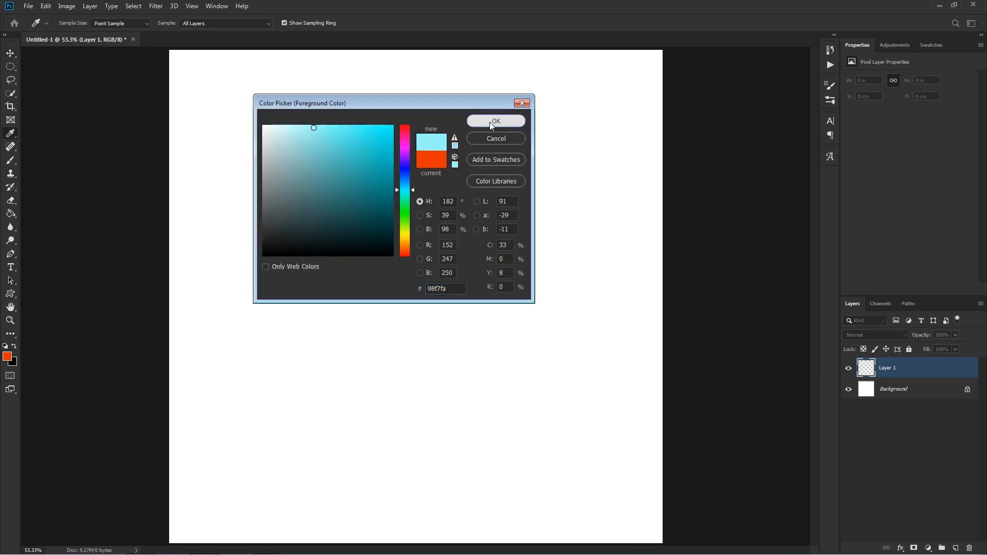
click(489, 122)
click(10, 213)
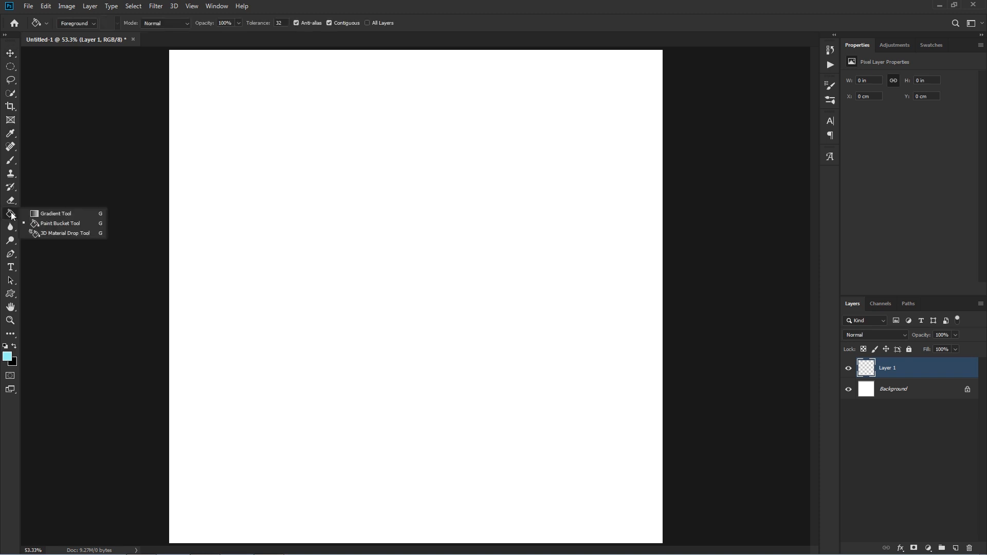
click(41, 223)
click(376, 225)
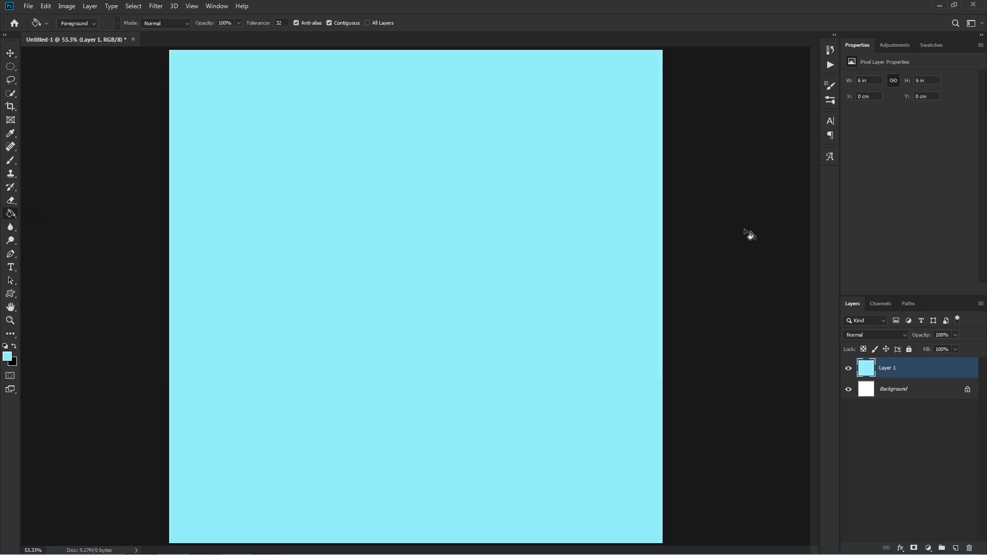
Add a new layer above Layer 1 and name it LOGO.
click(956, 549)
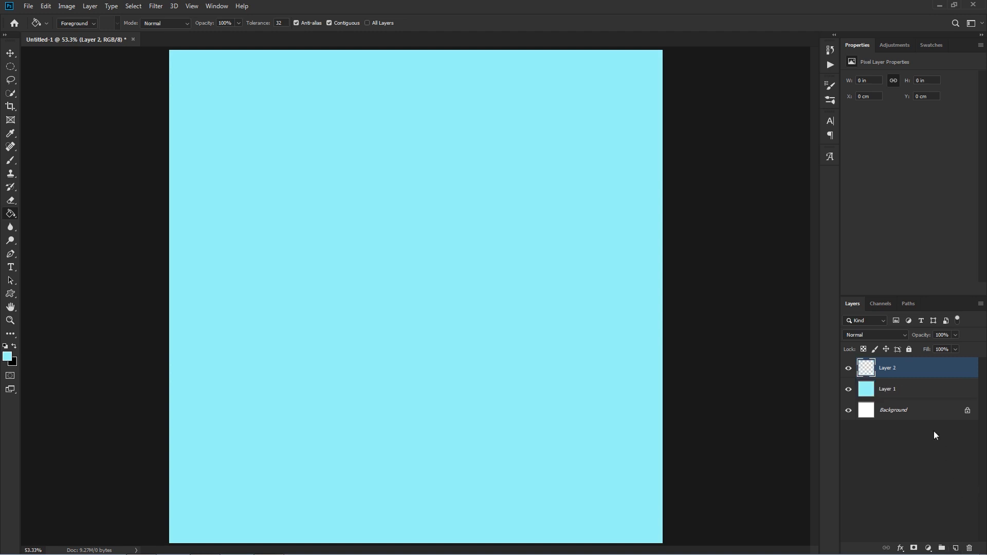
double_click(890, 369)
text(LOGO)
click(895, 457)
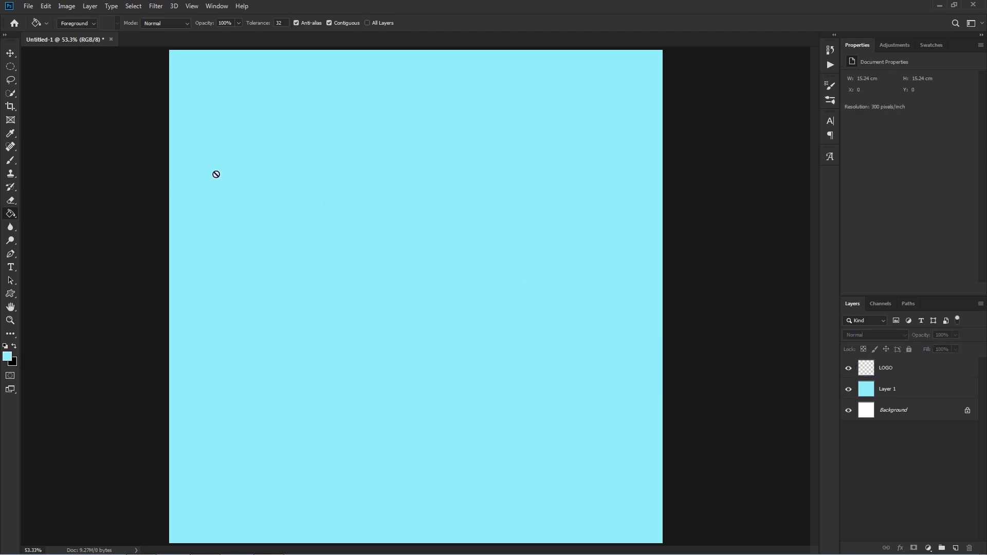
Make a circular selection about 2.83 in wide around the middle of the canvas with the Elliptical Marquee.
drag(10, 66, 48, 75)
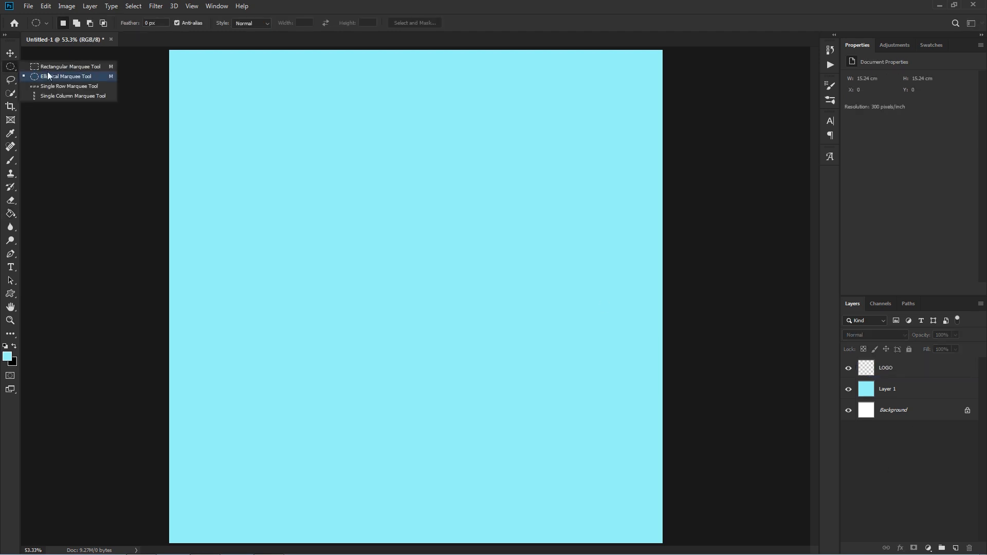
click(65, 77)
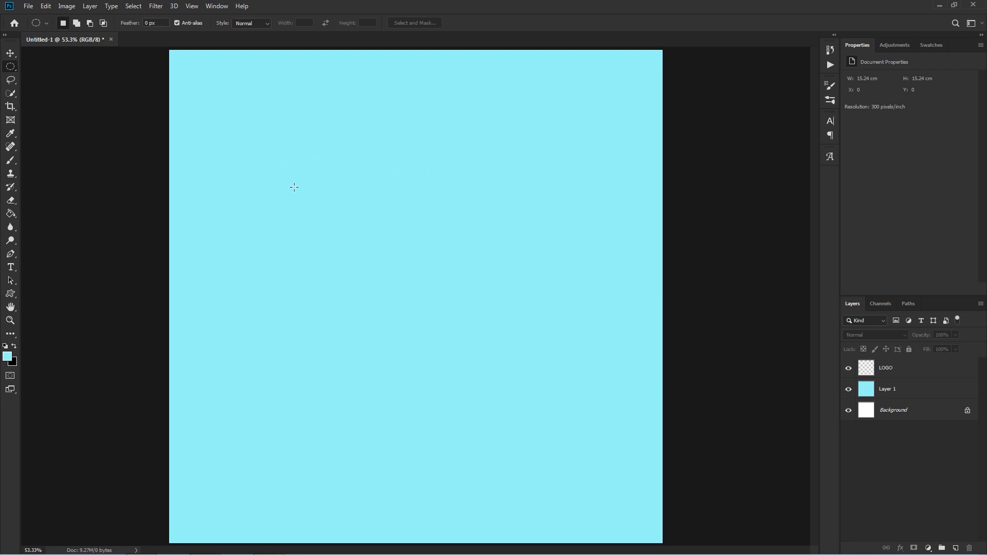
drag(293, 184, 525, 463)
Fill the circular selection on the LOGO layer with bright orange #ff4800 and deselect it.
click(7, 356)
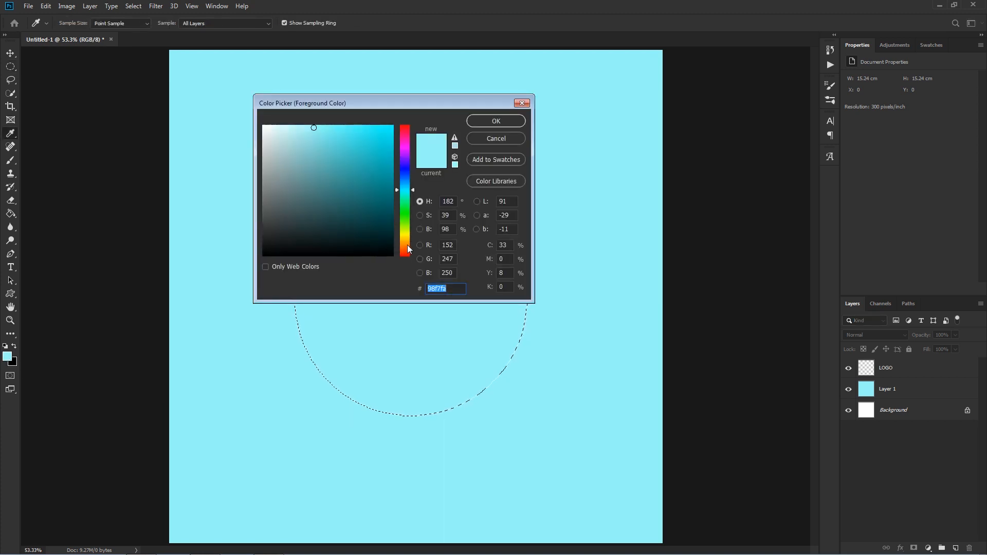
drag(405, 246, 407, 252)
click(376, 141)
click(478, 122)
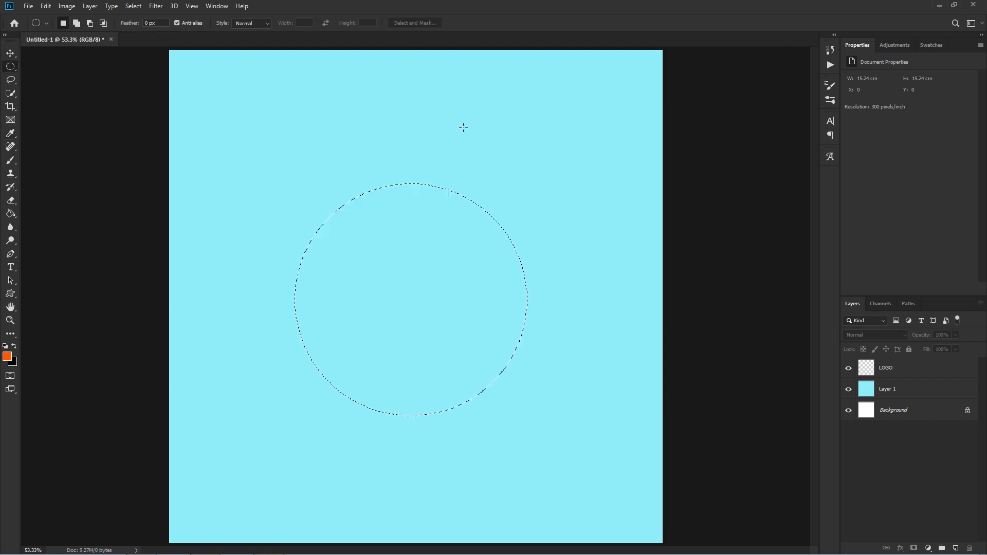
click(11, 213)
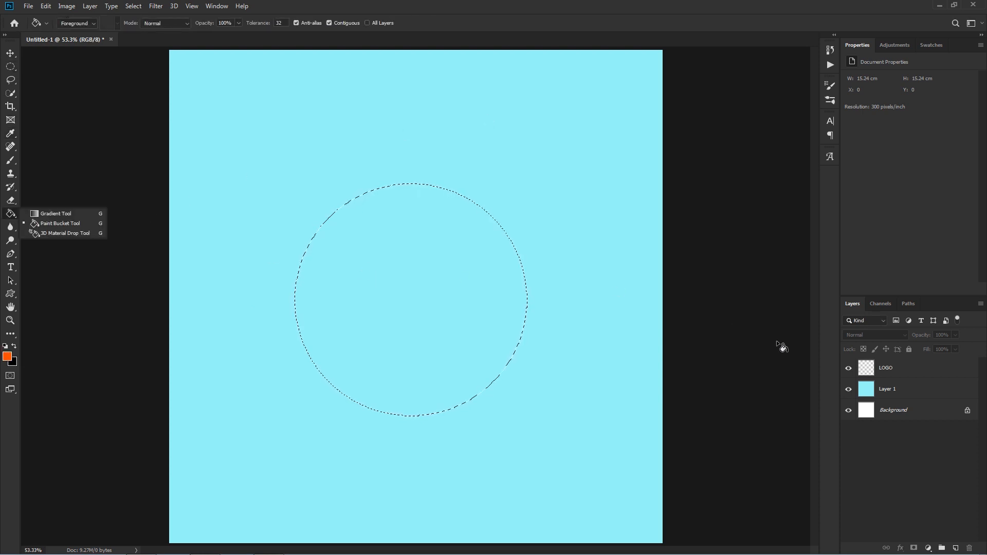
click(890, 368)
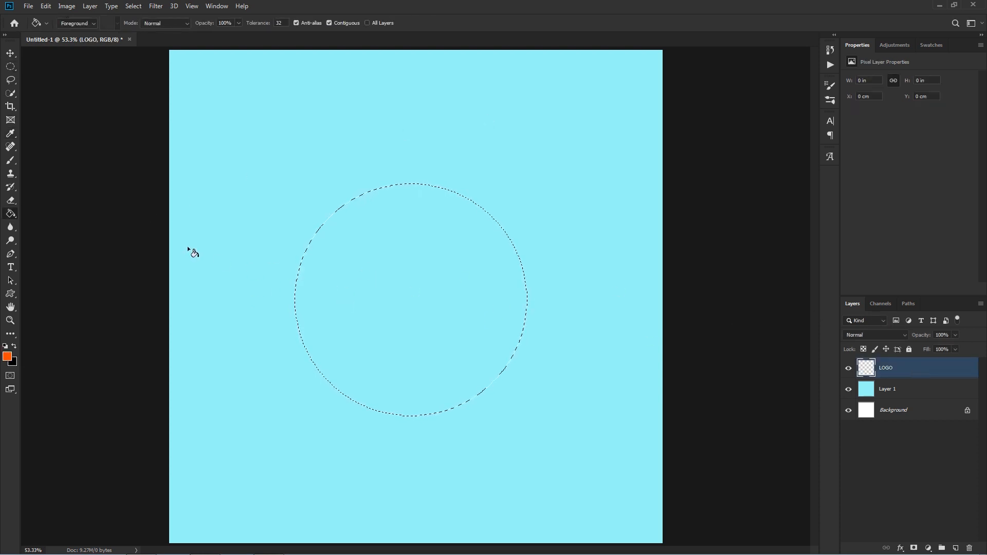
click(400, 265)
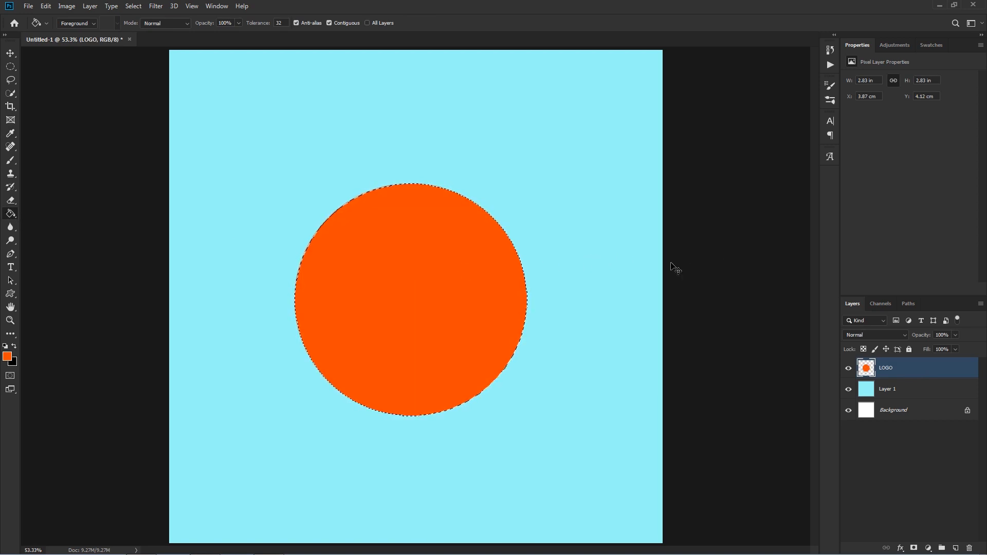
key(ctrl+d)
Draw a circular path about 896 px in diameter around the orange circle with the Ellipse tool in Path mode.
click(13, 294)
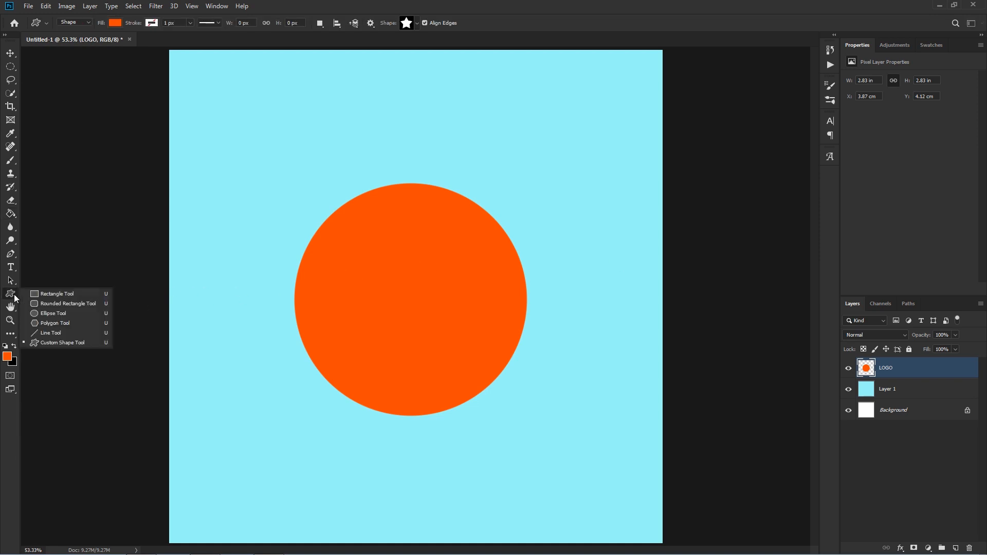
click(68, 314)
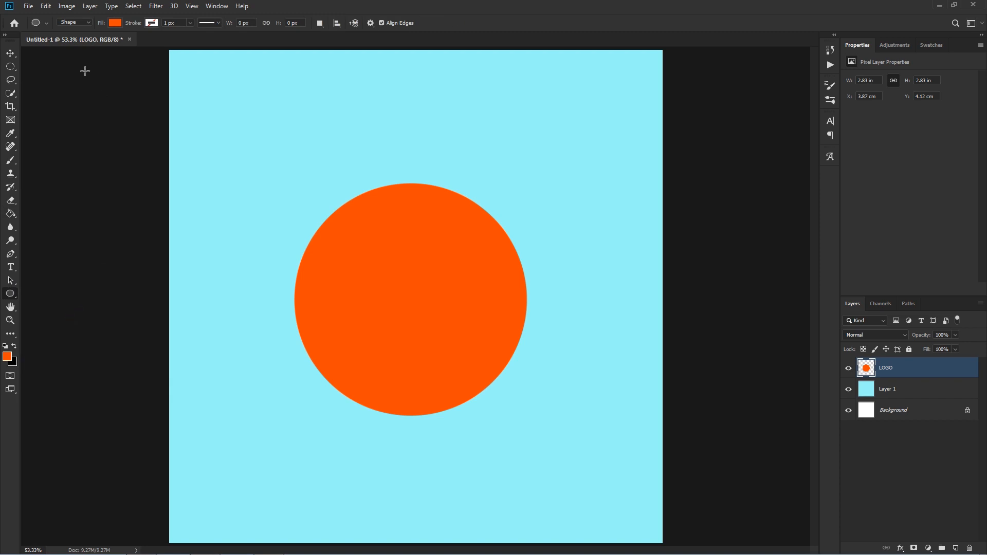
click(88, 23)
click(72, 38)
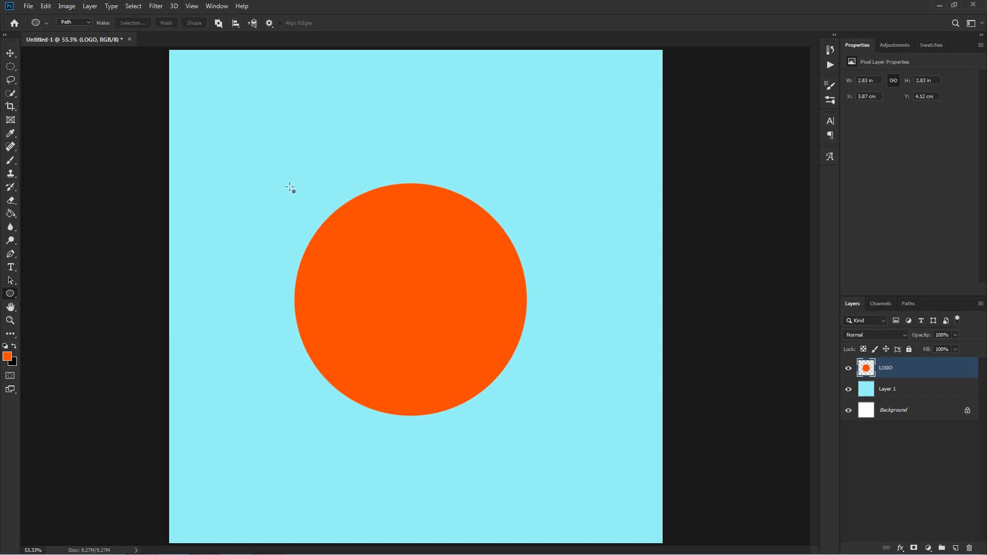
drag(286, 186, 533, 470)
Move the circular path so it is concentric with the orange circle, at about X 433 px, Y 463 px.
key(a)
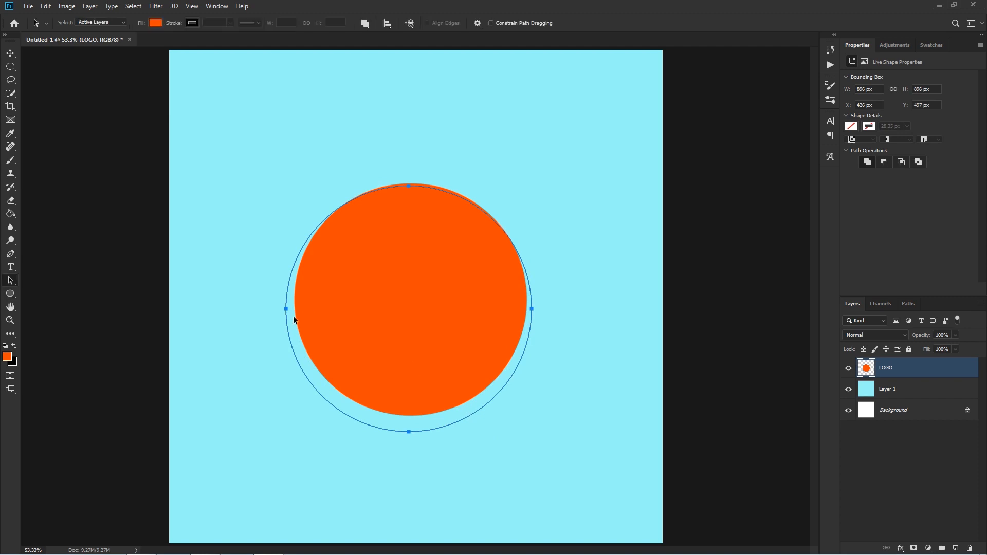
right_click(9, 282)
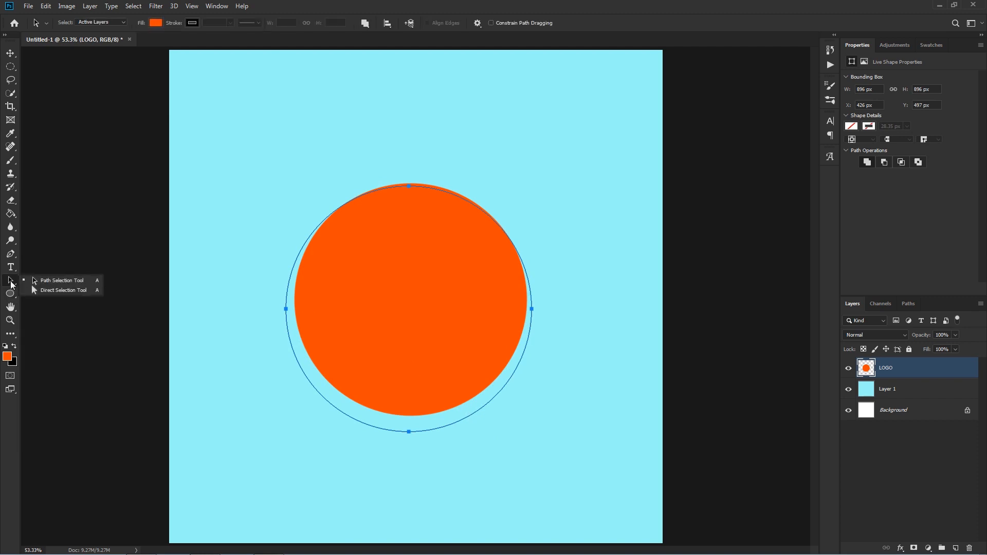
click(65, 281)
drag(409, 394, 409, 383)
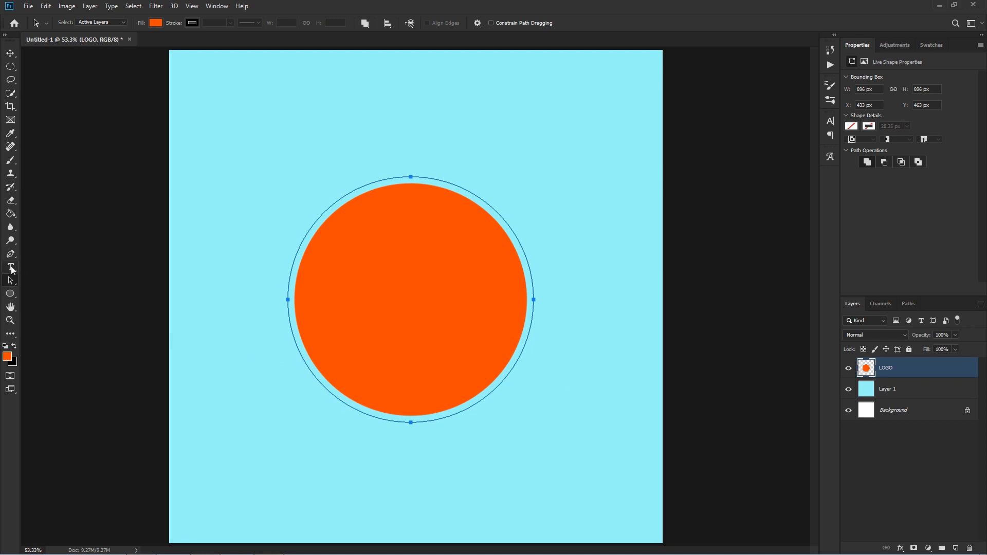
Add the text "ETHIL STUDIO" along the circular path, starting at the path's left side.
drag(10, 267, 37, 269)
click(62, 268)
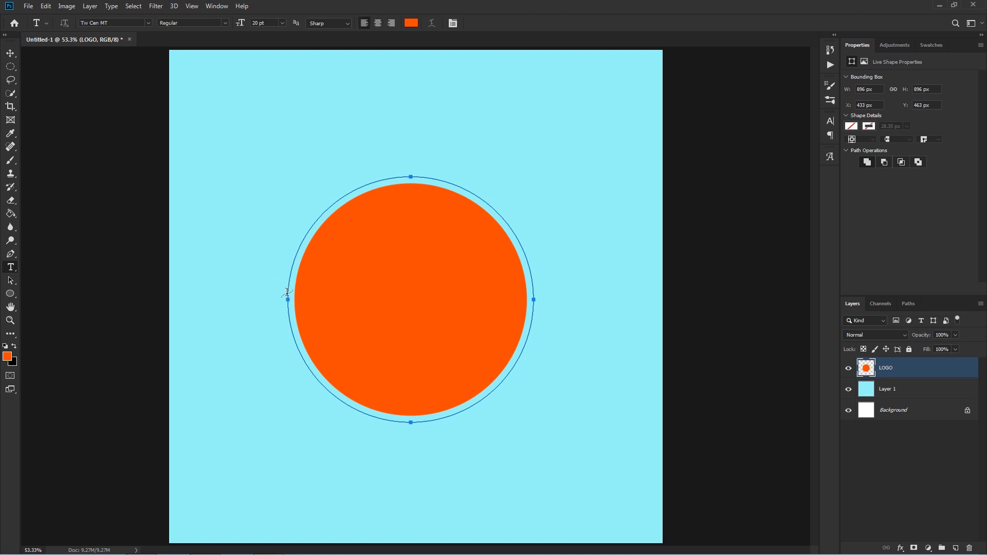
click(287, 292)
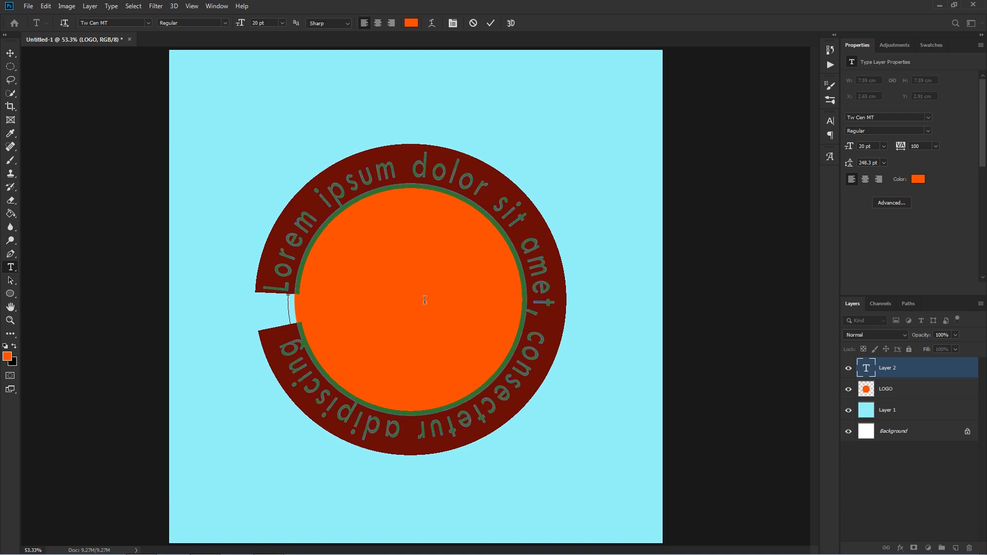
text(E)
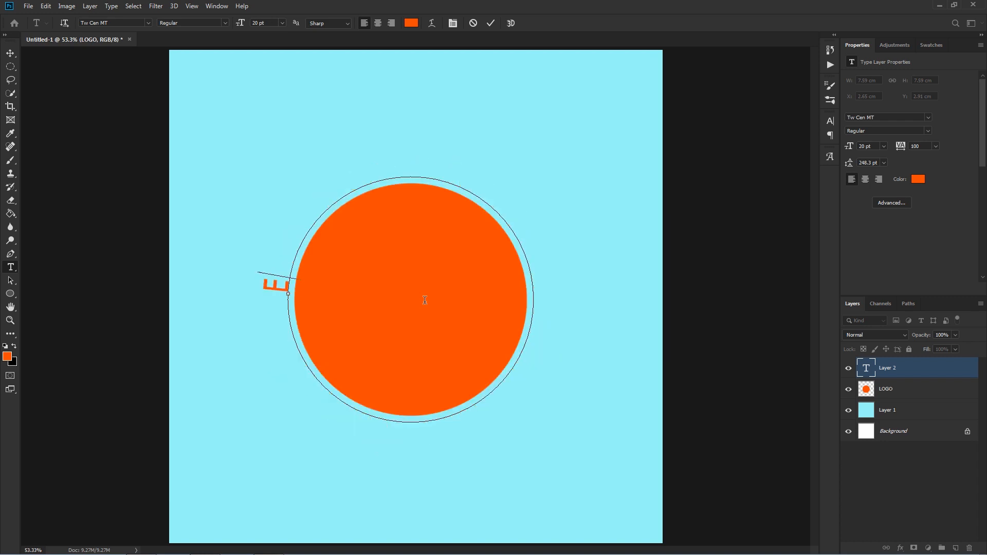
text(THIL)
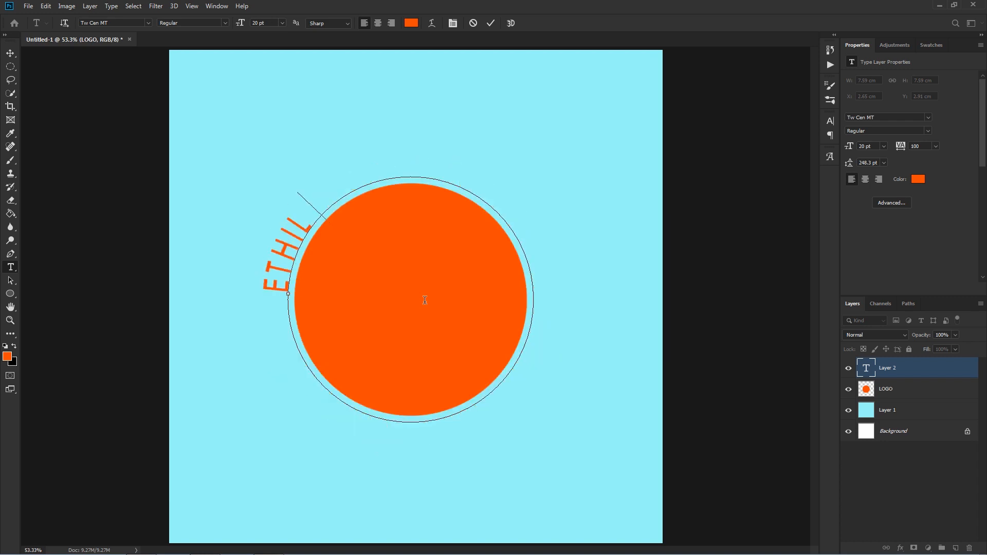
text( STU)
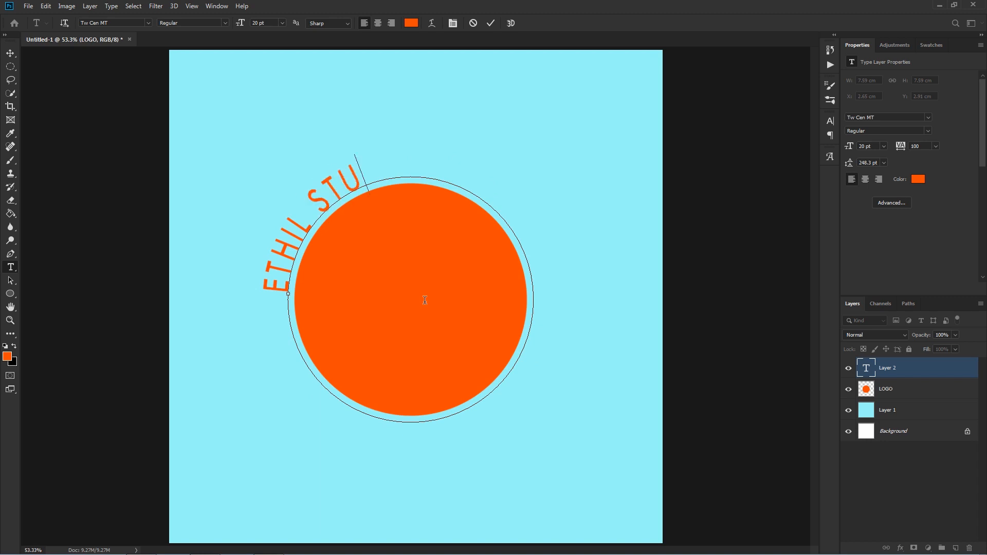
text(DIO)
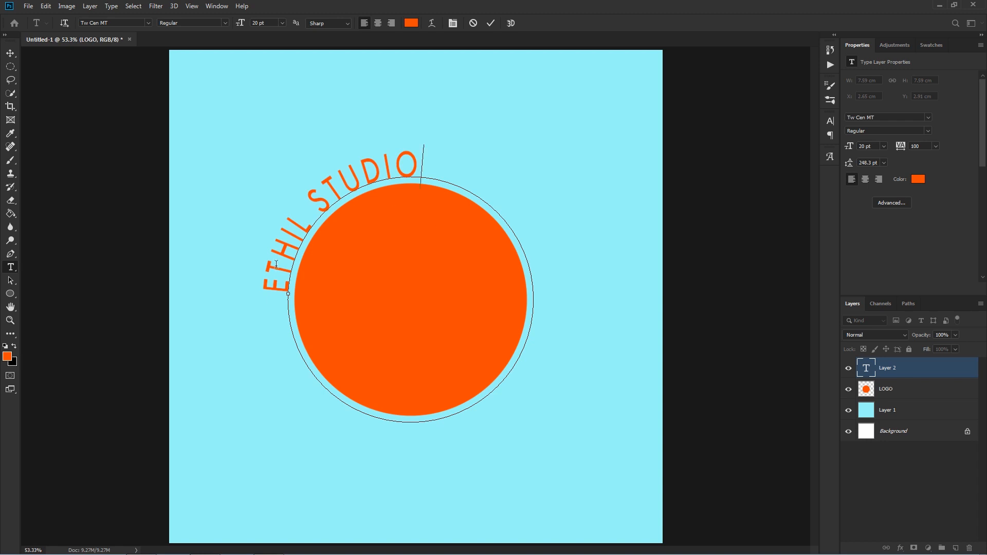
Change the font of the whole ETHIL STUDIO text to Impact Regular and commit the text edit.
drag(424, 162, 286, 287)
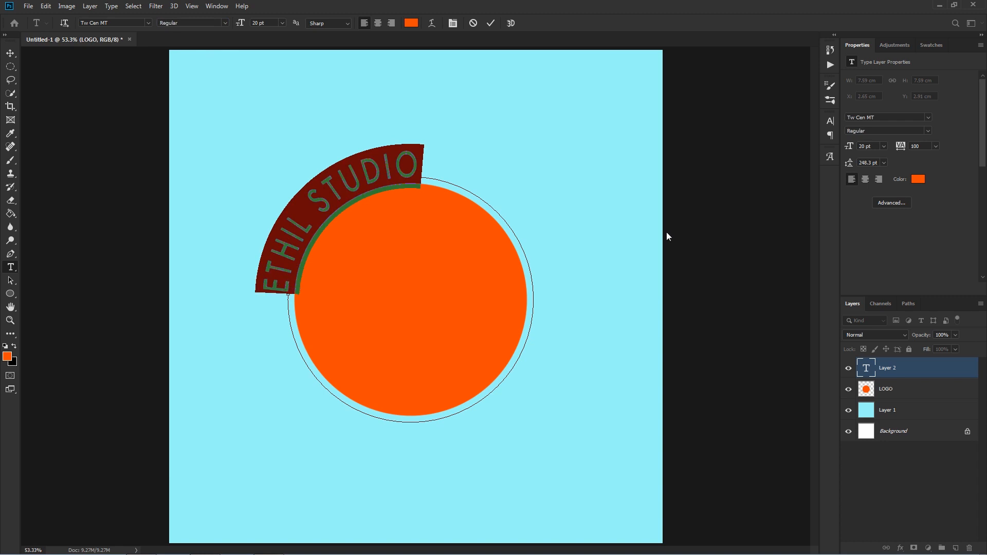
click(829, 121)
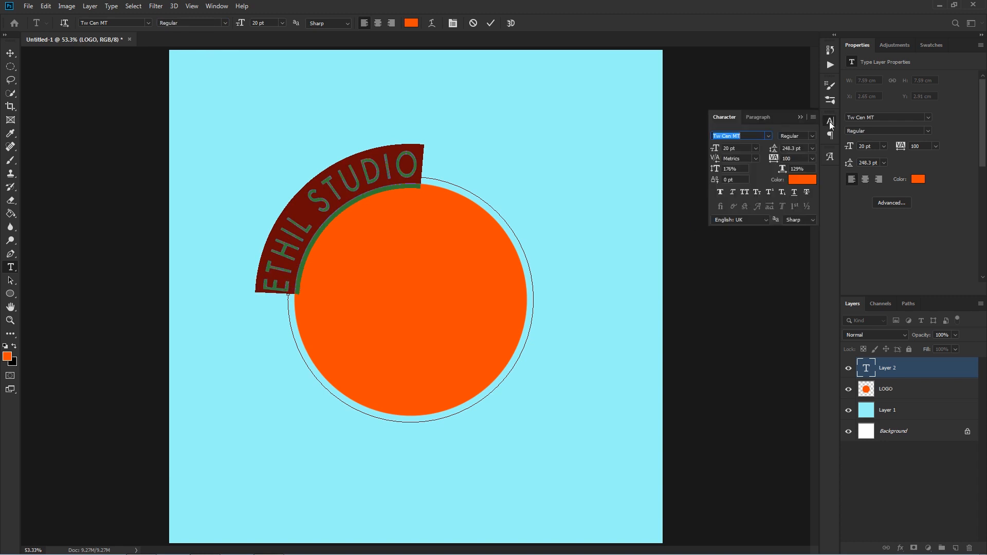
text(imp)
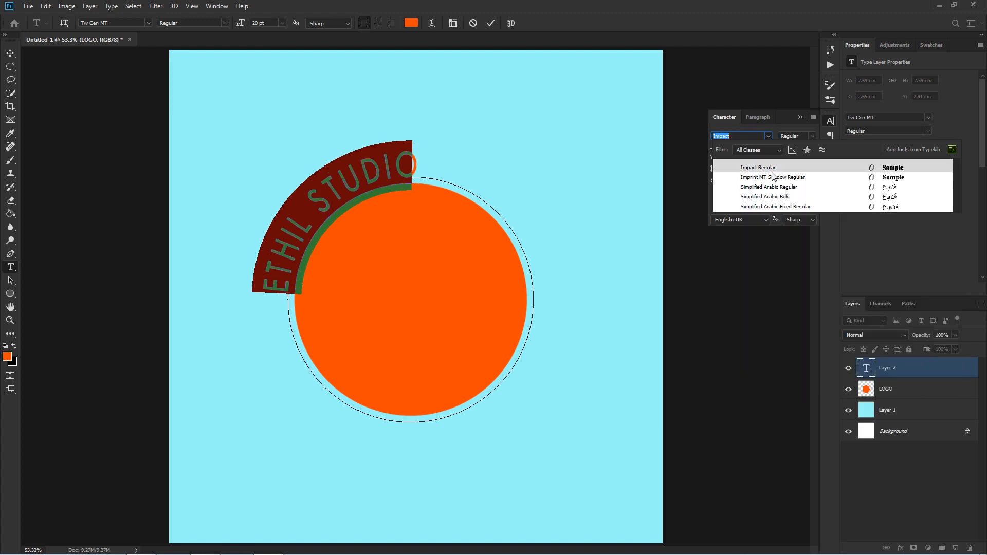
click(796, 168)
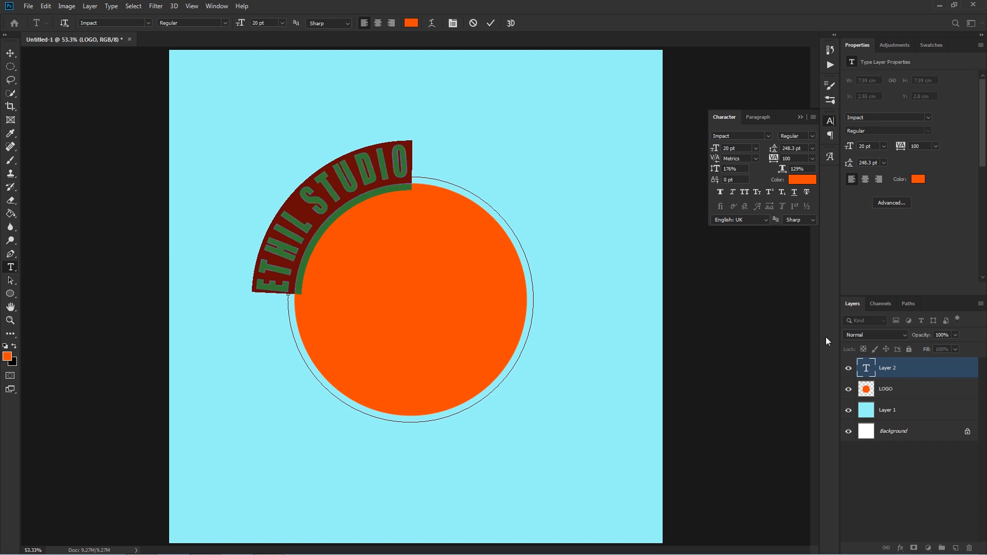
click(903, 368)
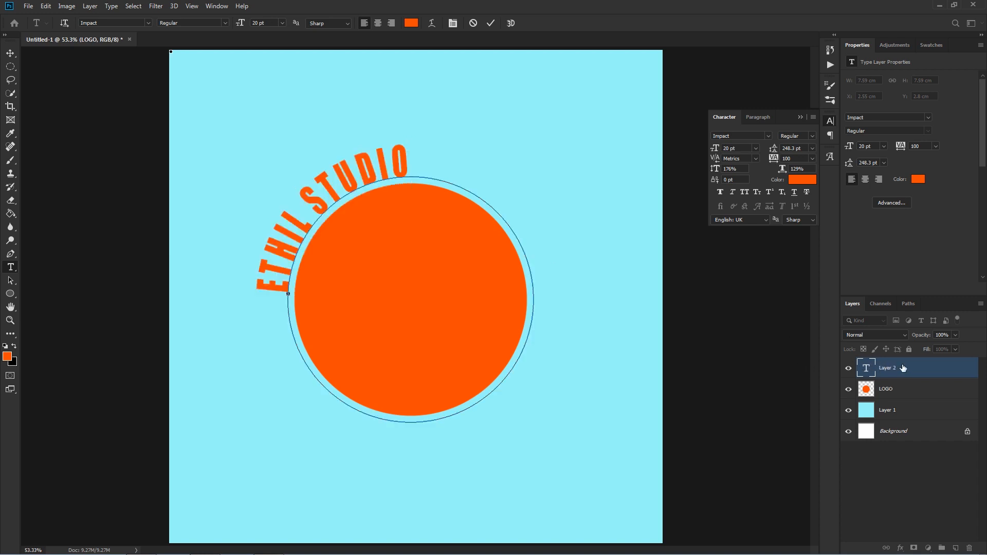
Slide the ETHIL STUDIO text along its path with the Path Selection tool until it is centred above the circle.
click(10, 281)
click(65, 282)
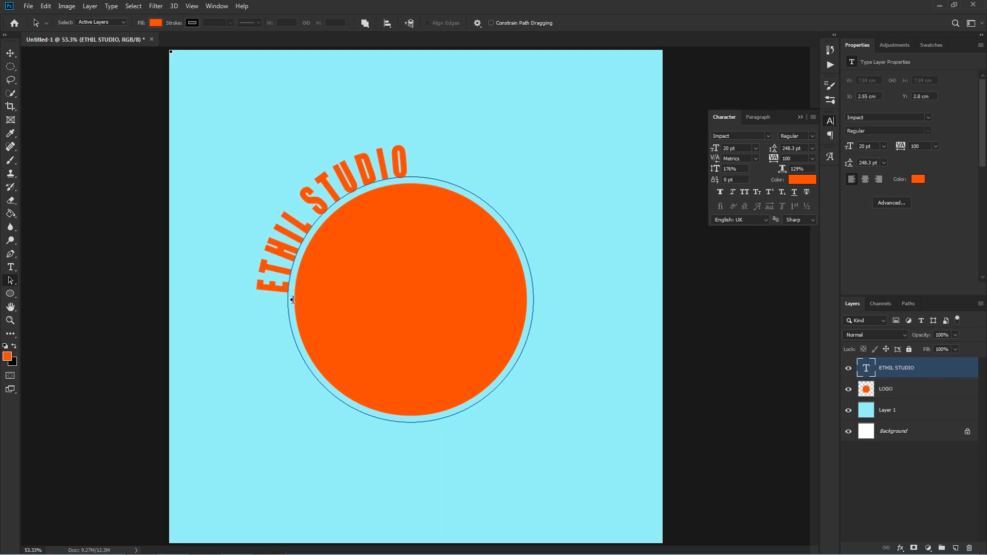
drag(284, 290, 307, 195)
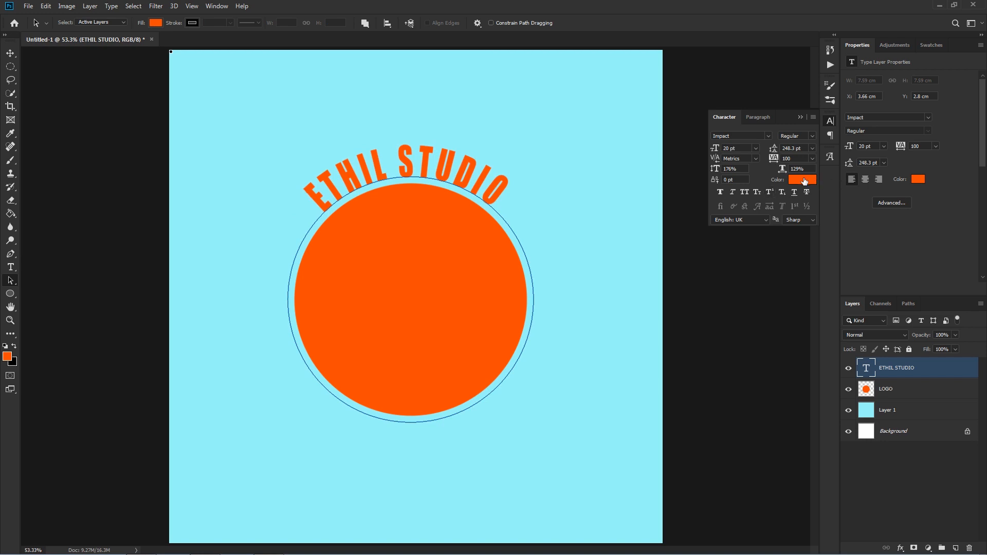
Change the colour of the ETHIL STUDIO text to white.
click(805, 180)
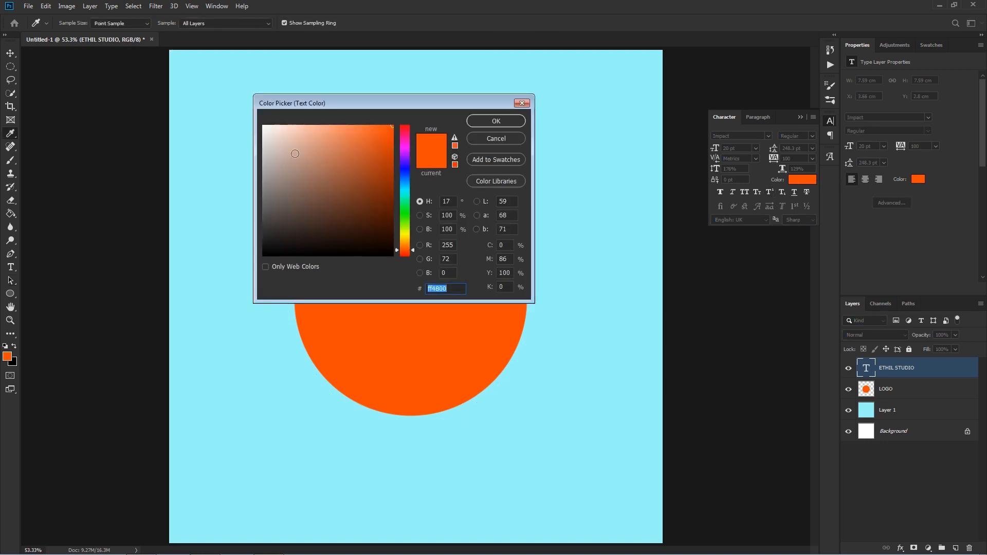
click(264, 126)
click(495, 122)
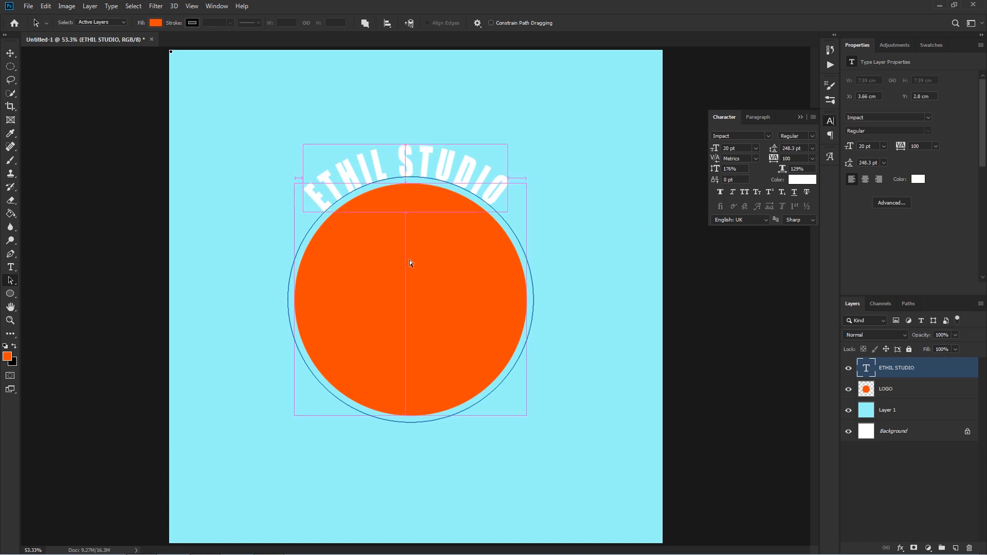
Scale the ETHIL STUDIO text path from its centre to about 72.59% so the lettering sits inside the orange circle.
key(ctrl+t)
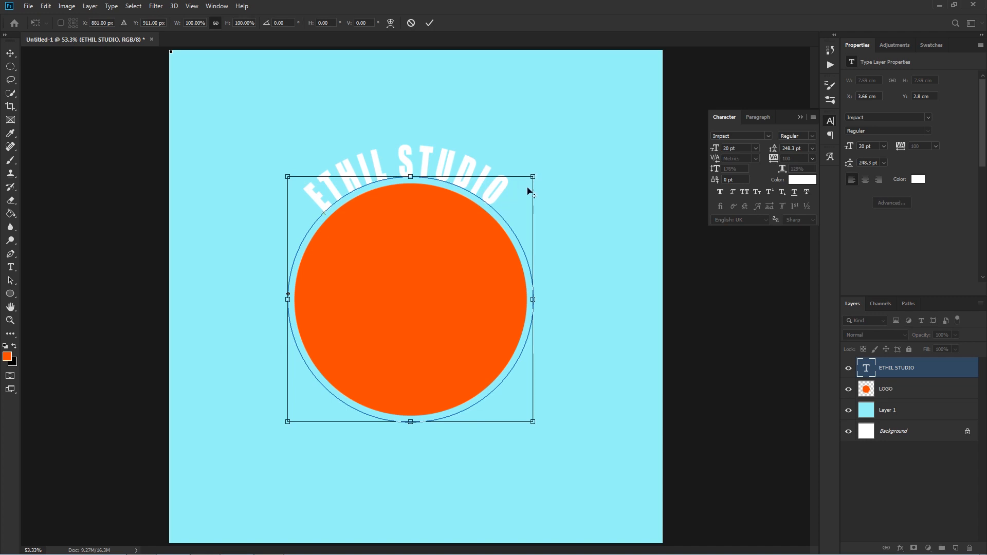
drag(534, 177, 497, 205)
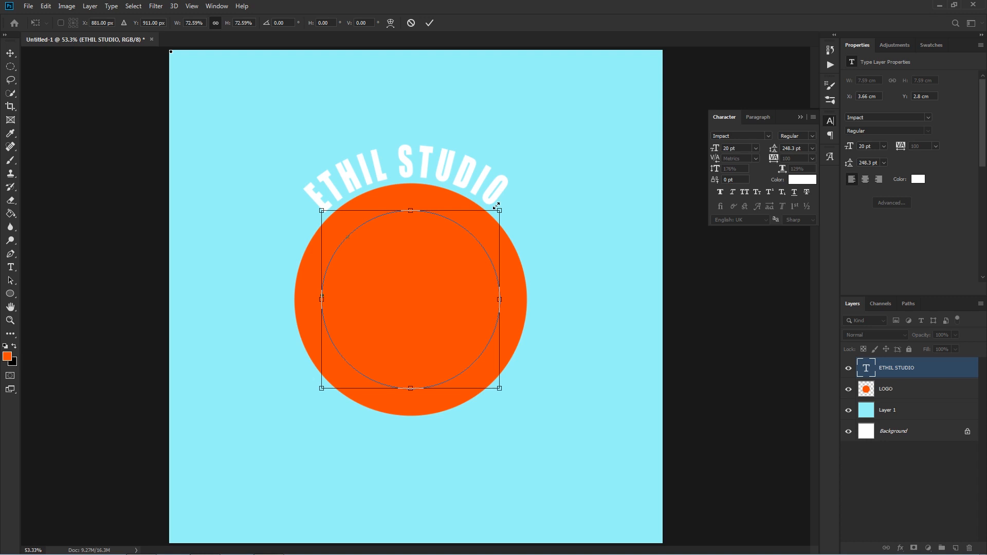
click(431, 26)
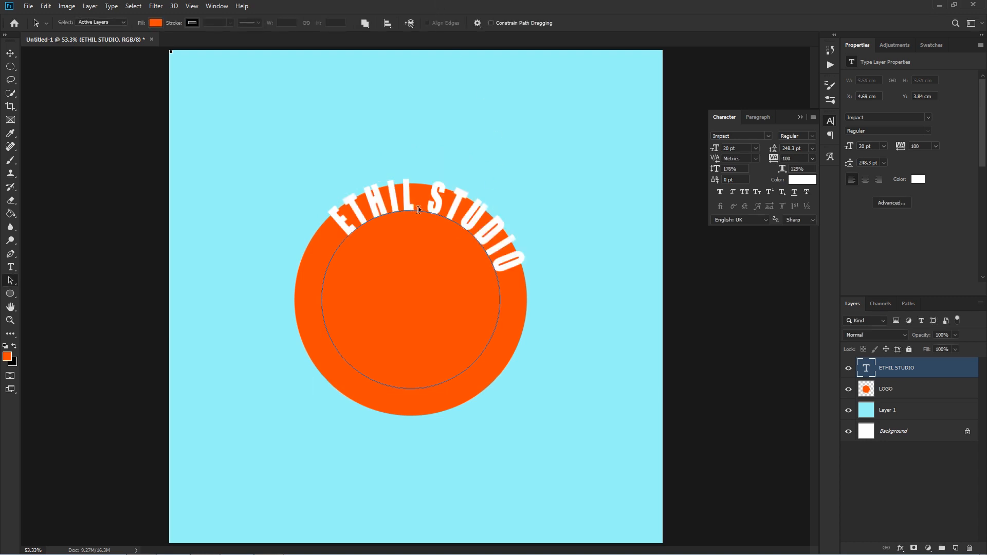
Set the ETHIL STUDIO text's font size to 16 pt and its tracking to 240.
double_click(867, 369)
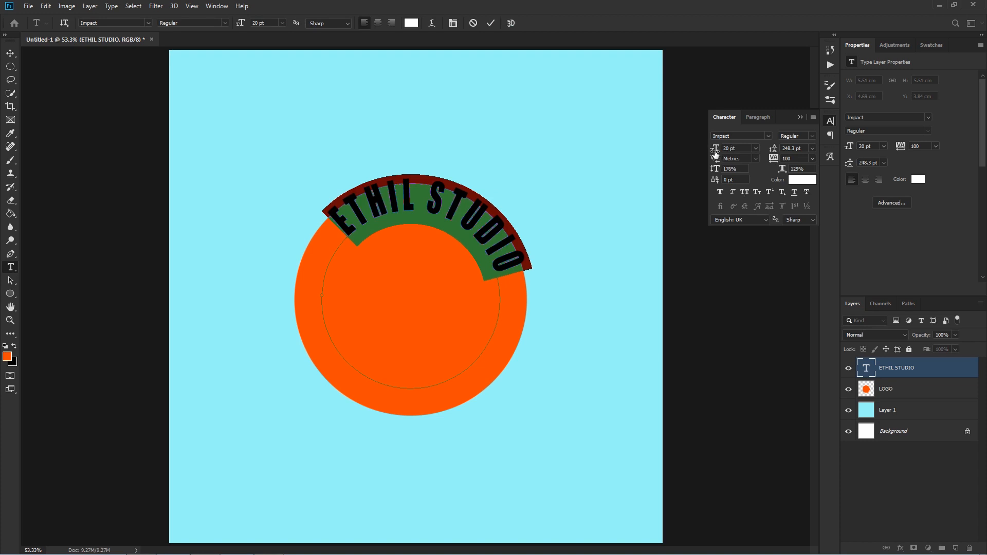
drag(714, 150, 711, 153)
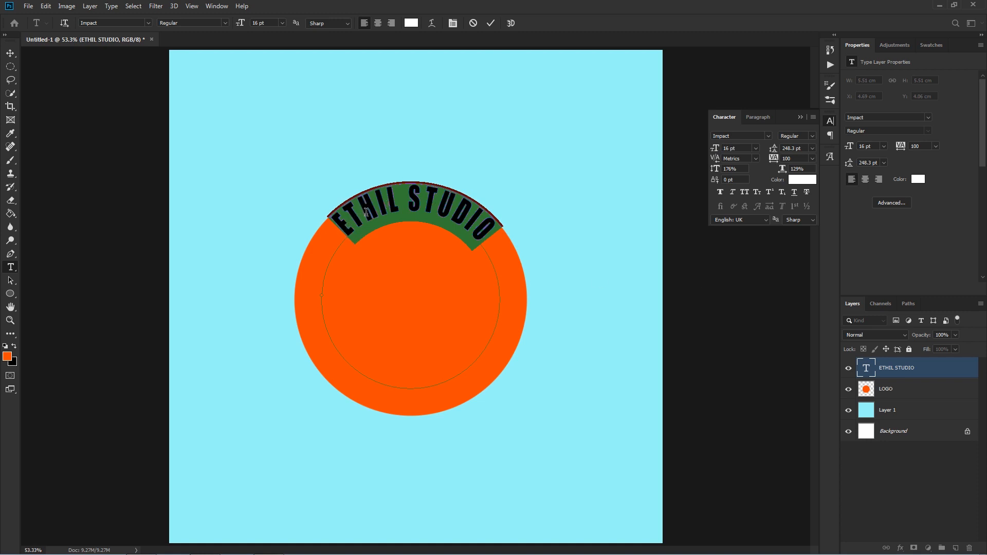
drag(773, 160, 779, 162)
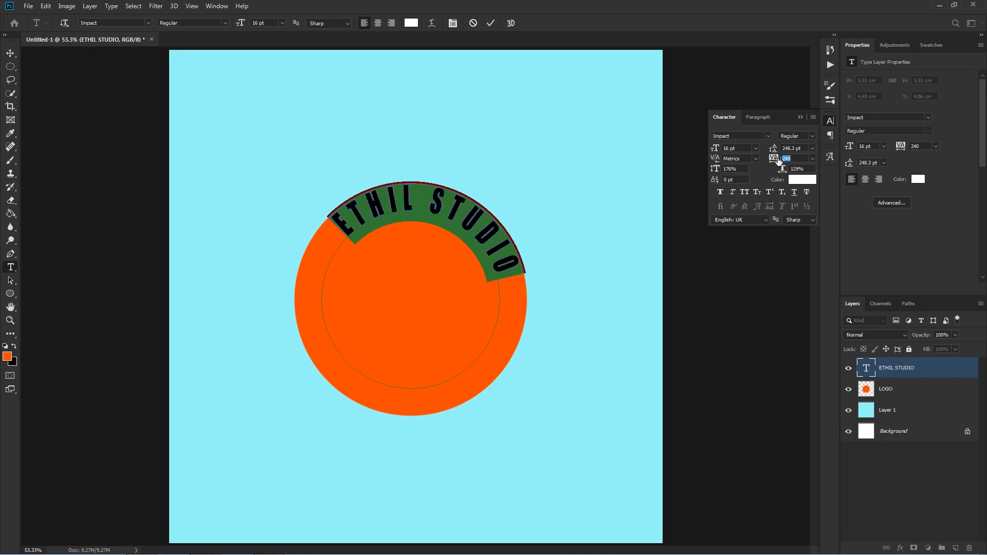
key(Return)
click(928, 372)
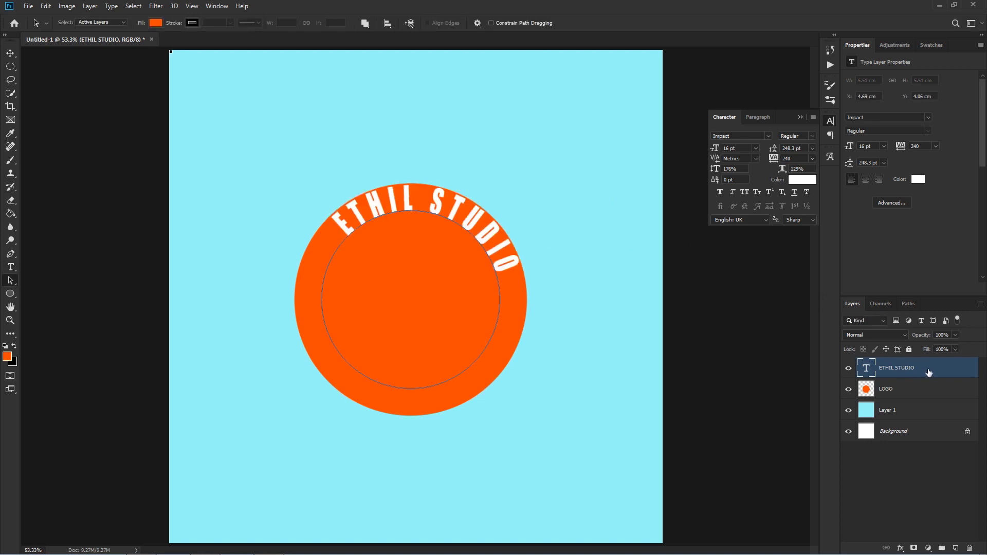
Slide the ETHIL STUDIO text back along its path with the Path Selection tool until it is centred across the circle's upper arc.
right_click(10, 280)
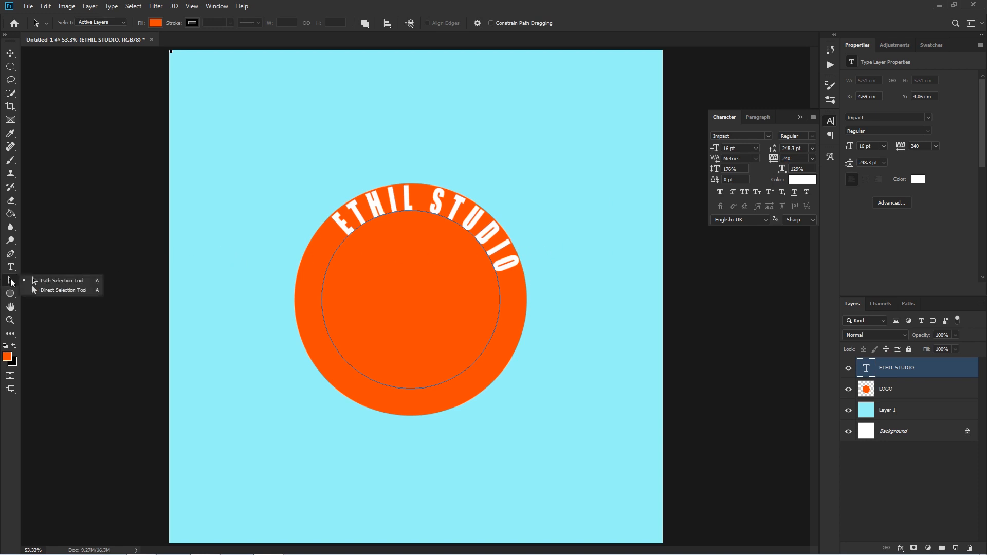
click(74, 281)
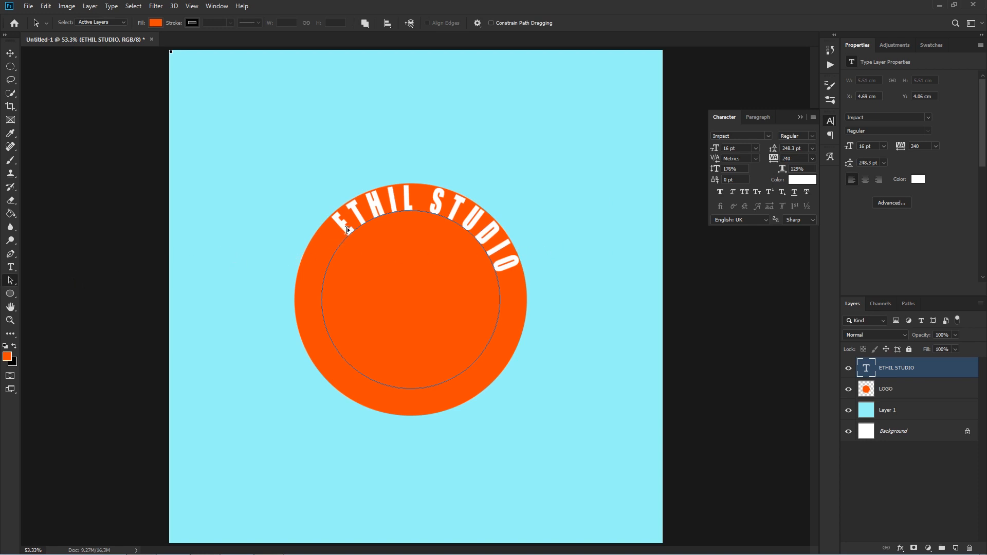
drag(342, 231, 333, 246)
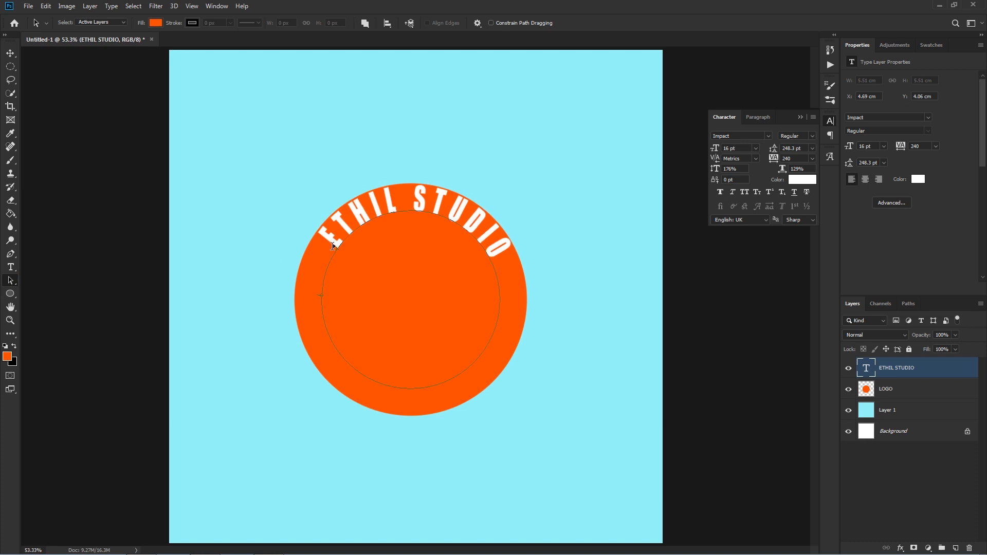
drag(333, 246, 329, 254)
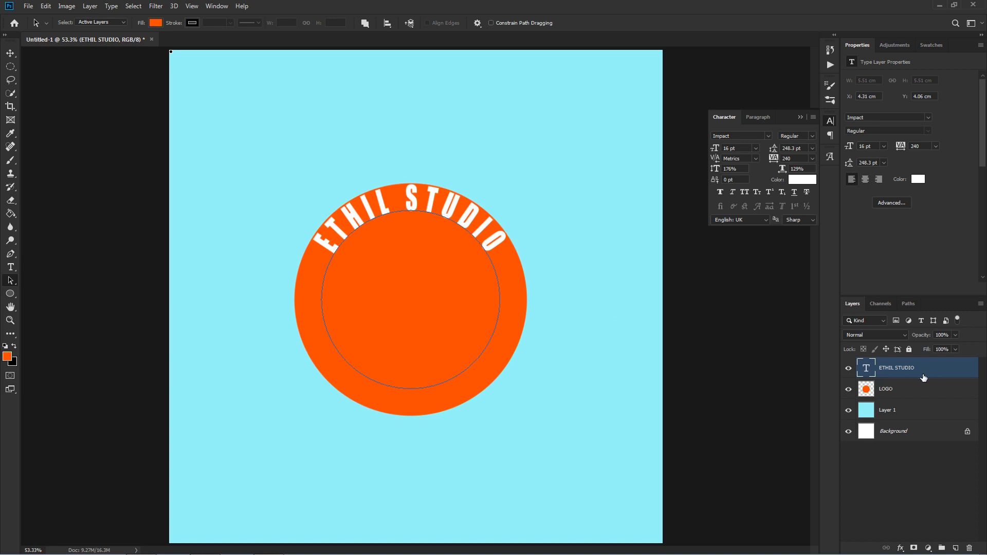
Duplicate the ETHIL STUDIO text layer and flip the copy to the inside of the path, centred along the circle's lower arc.
key(ctrl+j)
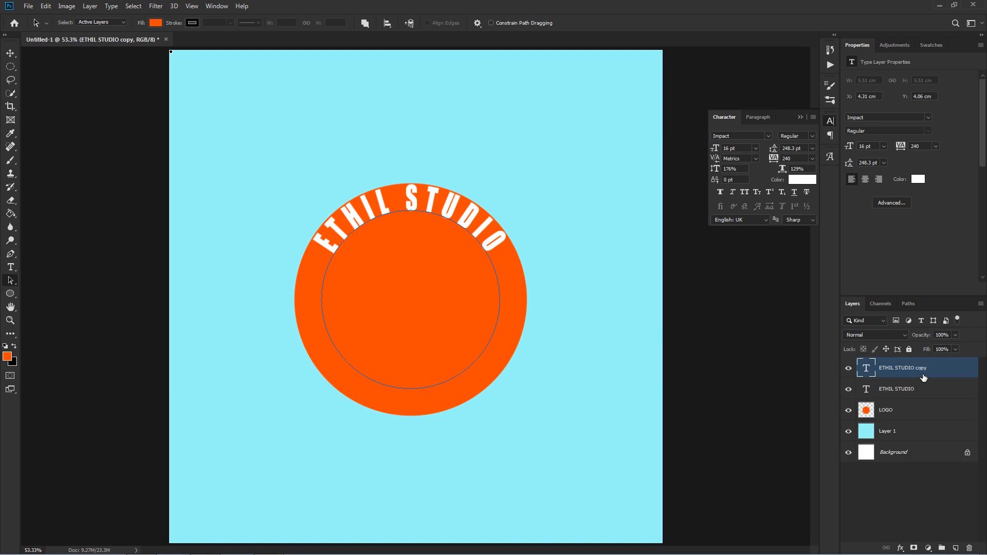
click(10, 280)
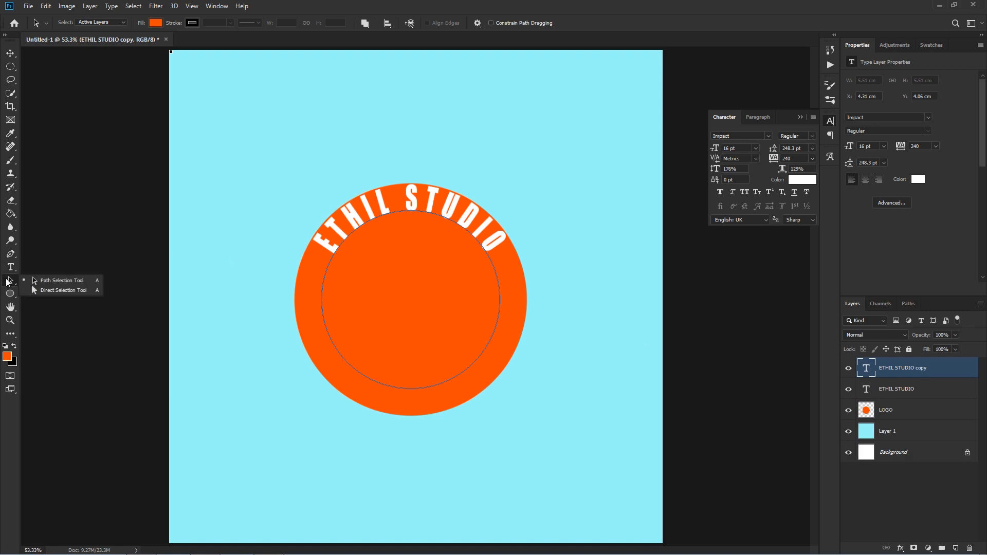
click(49, 283)
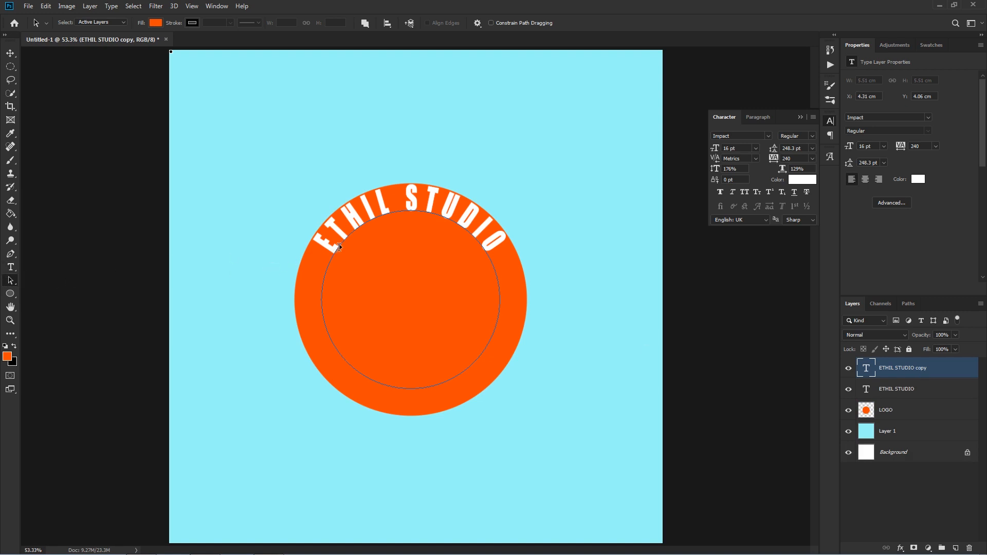
drag(337, 247, 346, 273)
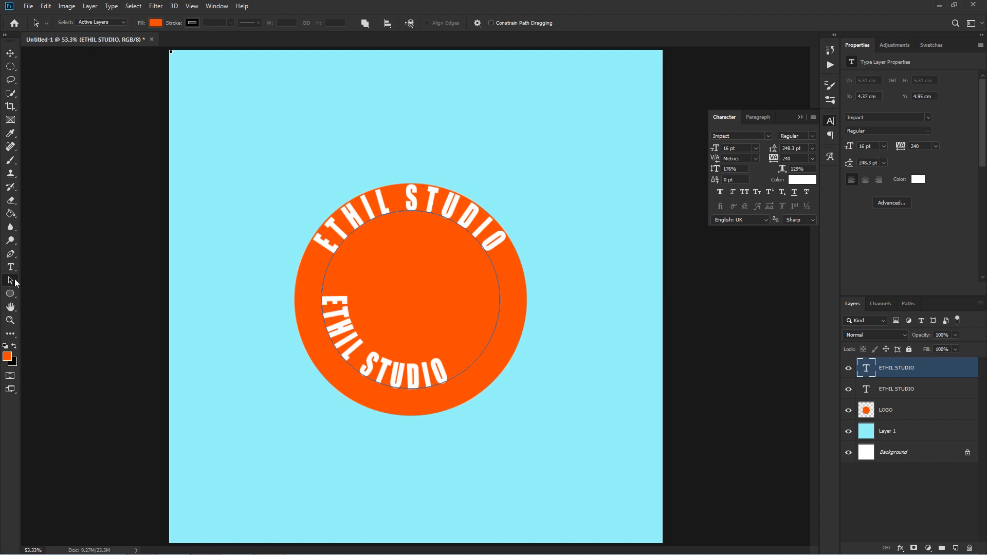
drag(328, 310, 340, 348)
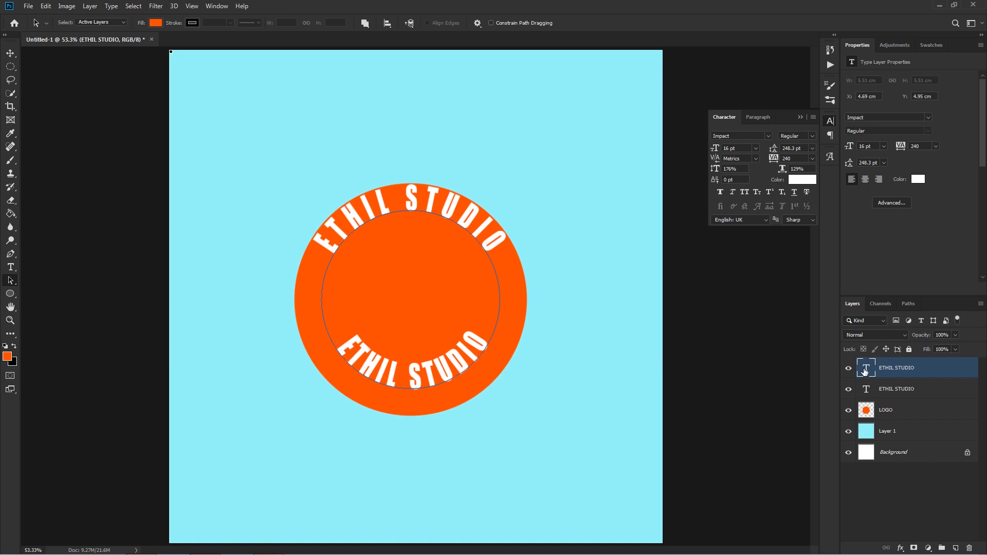
Replace the wording of the lower text copy with "PHOTOSHOP TUTORIAL" and set its font size to 11 pt.
double_click(866, 369)
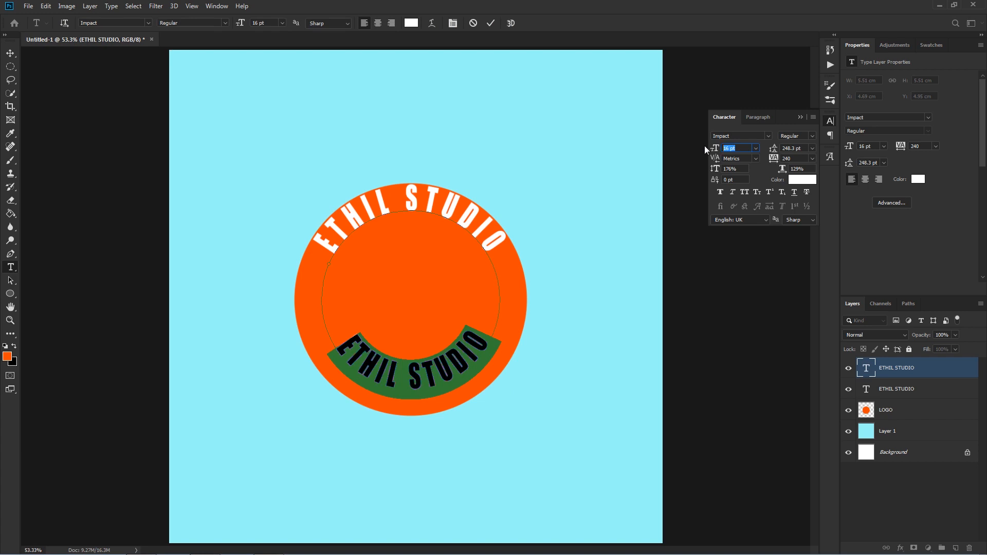
click(724, 280)
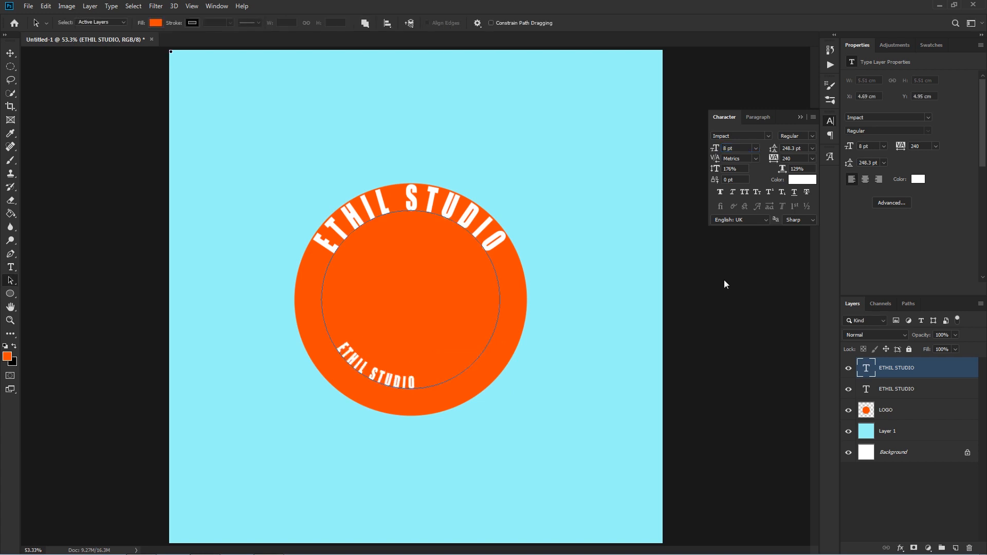
double_click(866, 368)
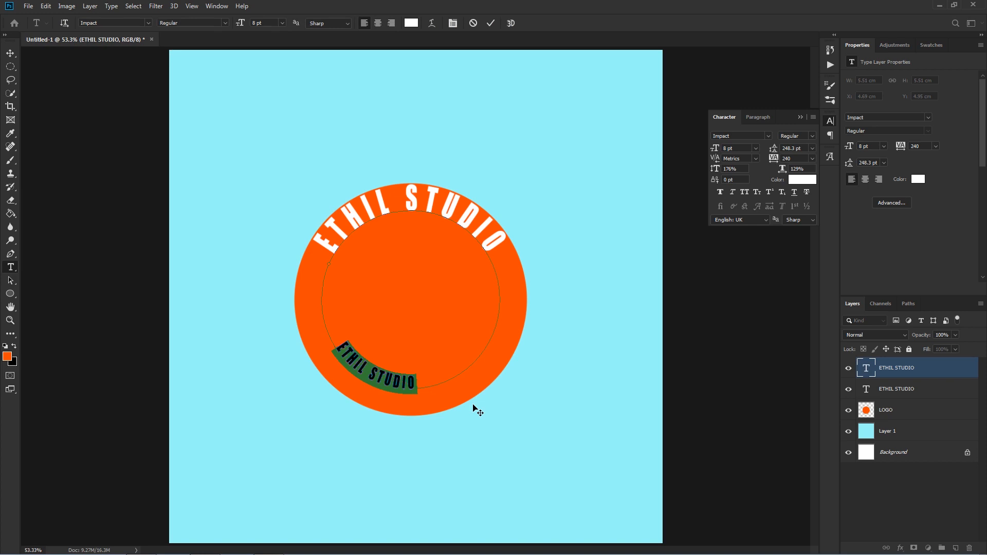
text(PHOTOSH)
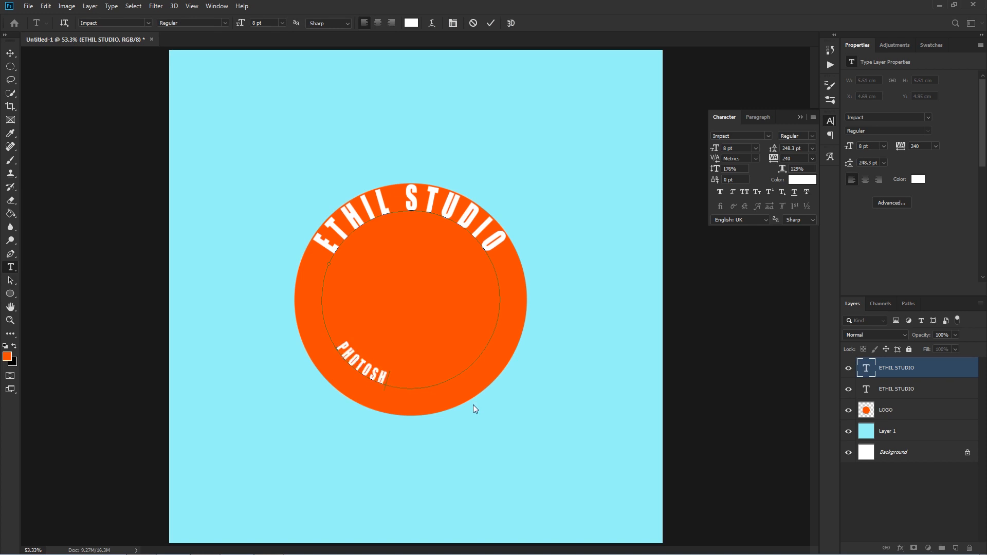
text(OP TUTORIAL)
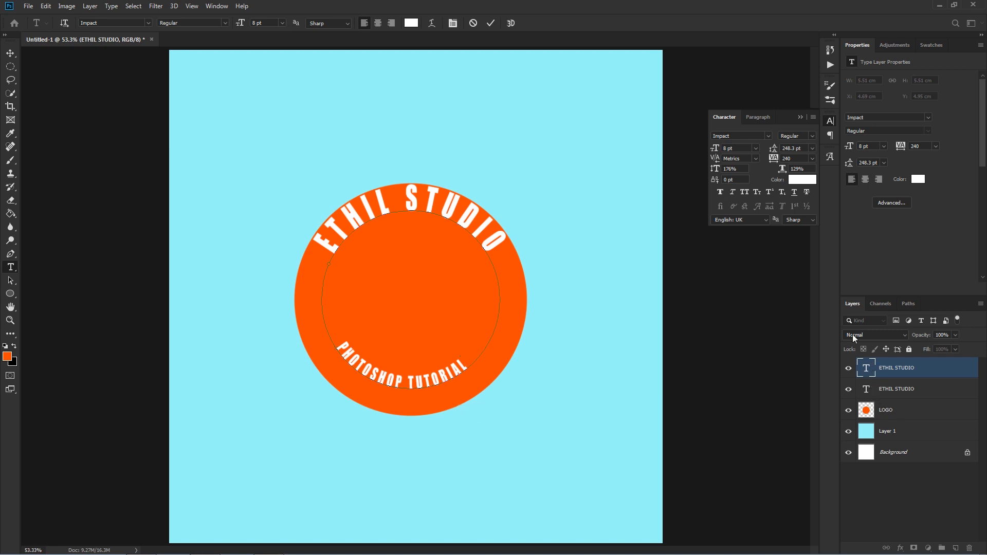
drag(711, 148, 712, 148)
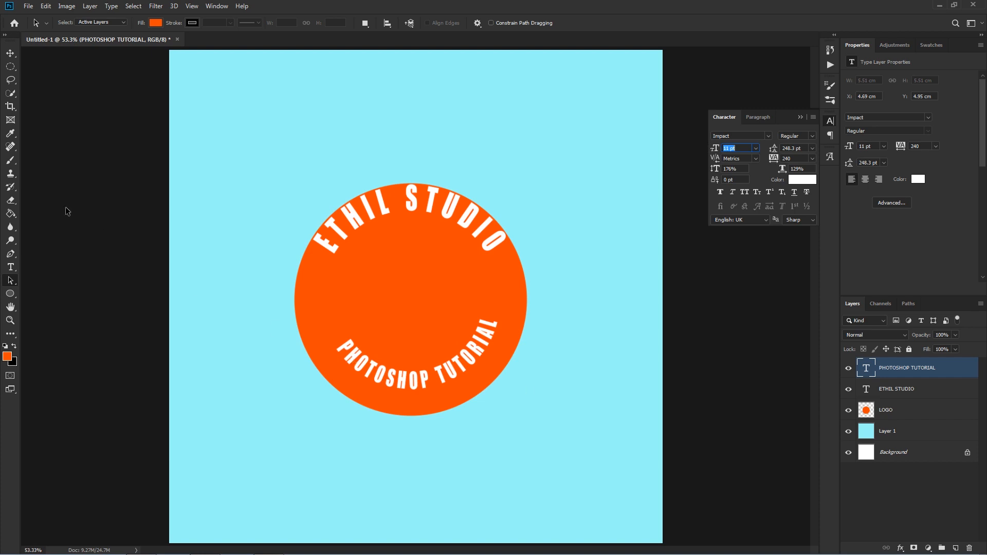
Slide the PHOTOSHOP TUTORIAL text slightly back along its path with the Path Selection tool to centre it better on the lower arc.
right_click(10, 283)
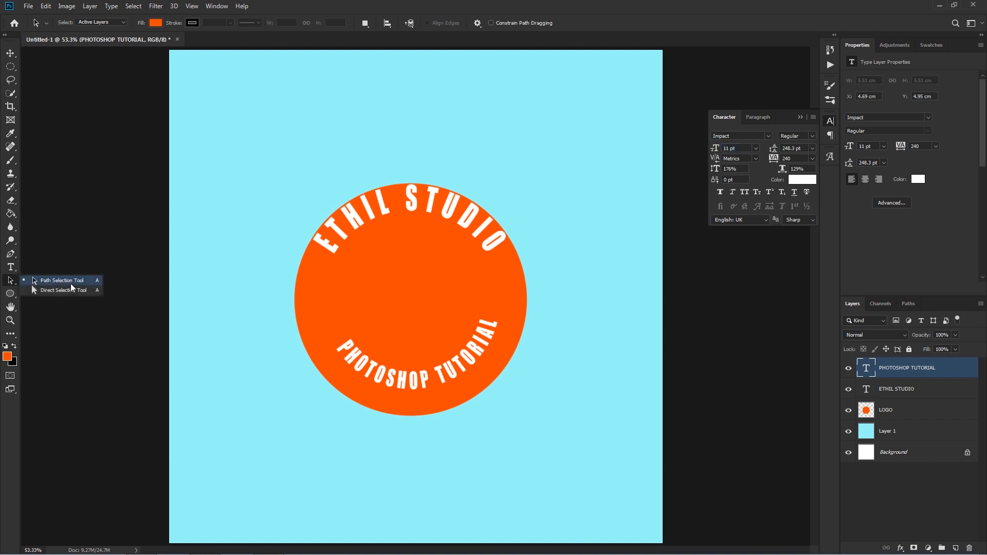
click(70, 283)
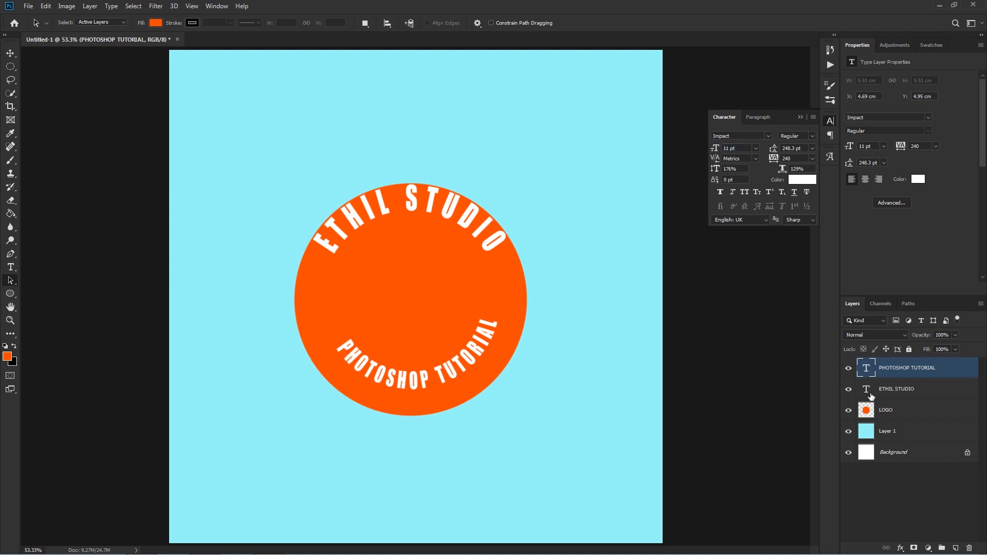
click(873, 396)
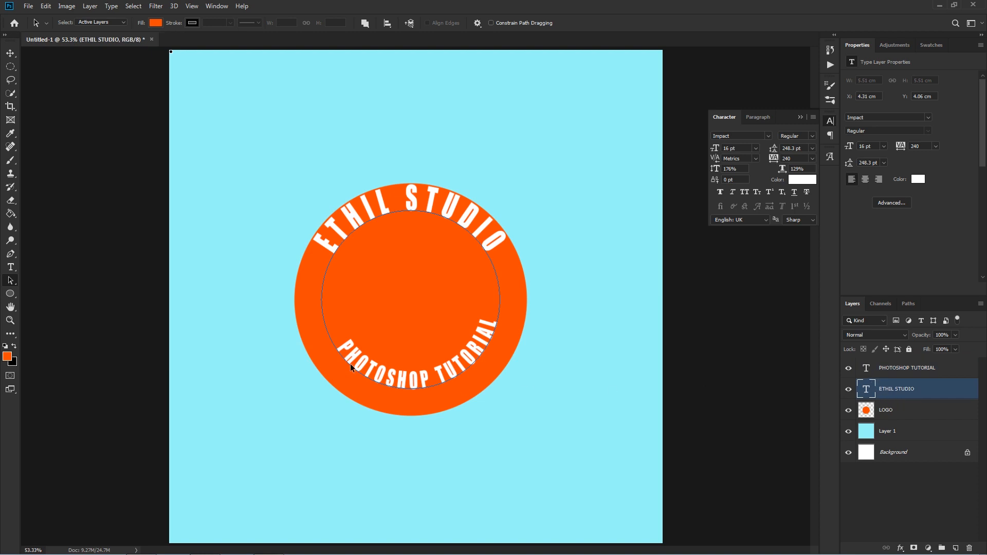
right_click(14, 281)
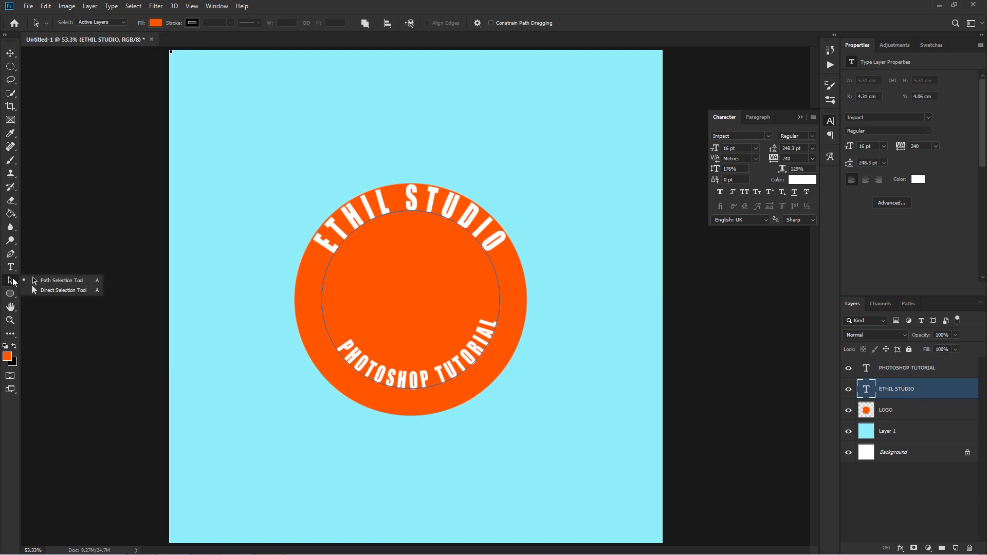
click(64, 281)
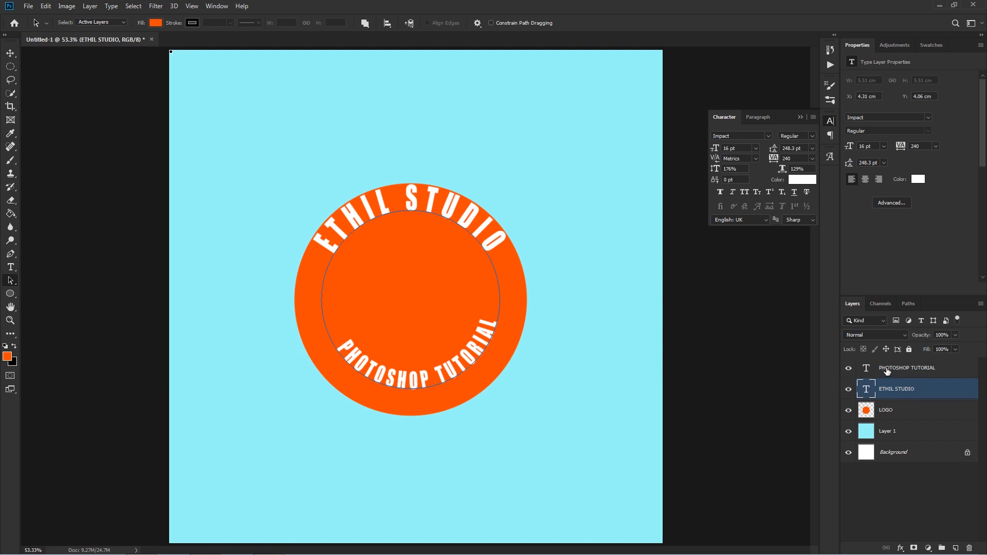
click(897, 368)
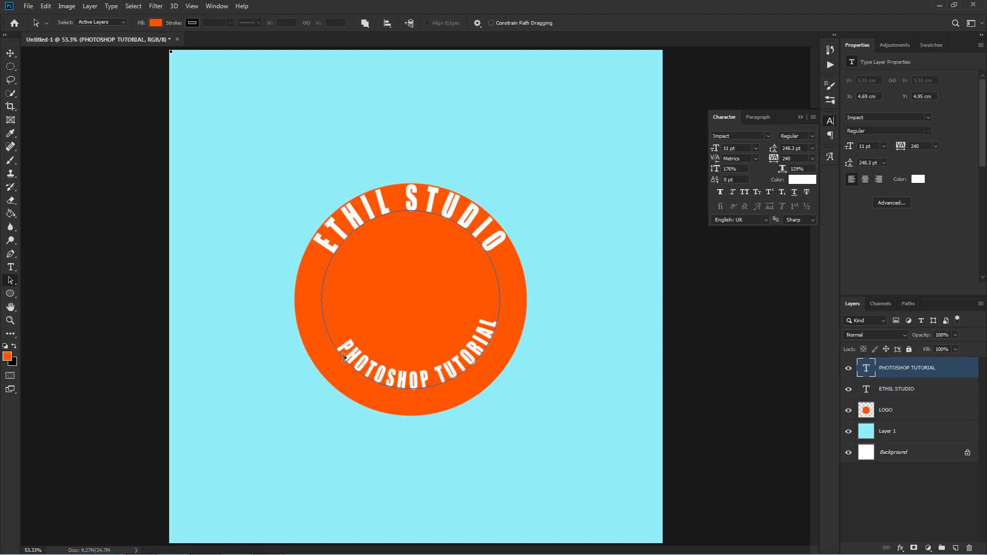
click(343, 357)
drag(343, 357, 340, 342)
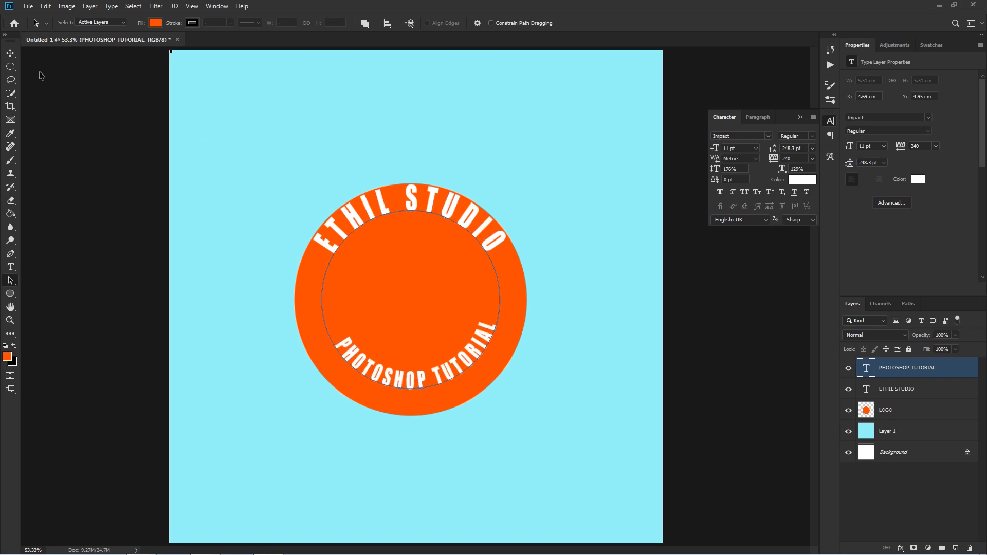
Enlarge the PHOTOSHOP TUTORIAL text layer from its centre to about 124.62% so it sits near the orange circle's lower edge.
click(15, 58)
click(849, 368)
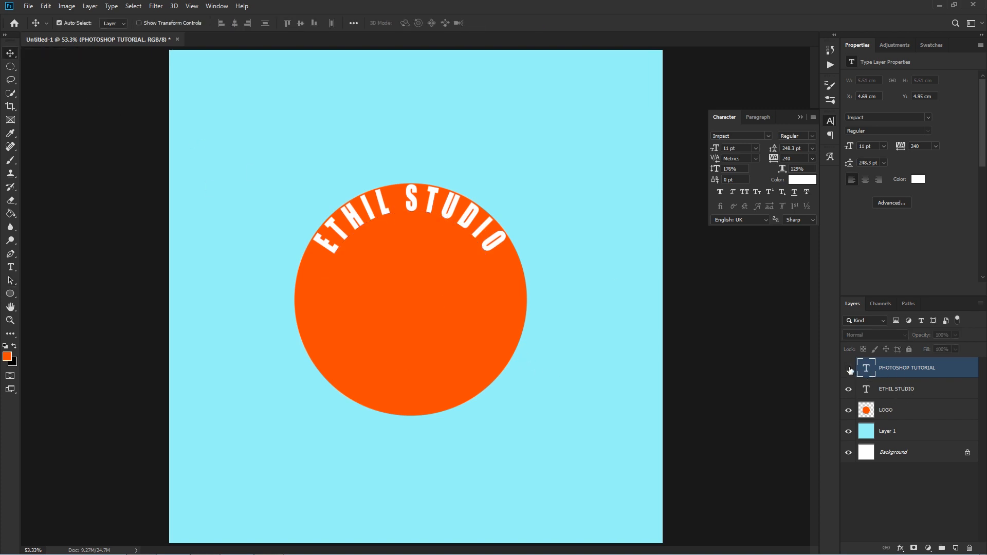
click(850, 369)
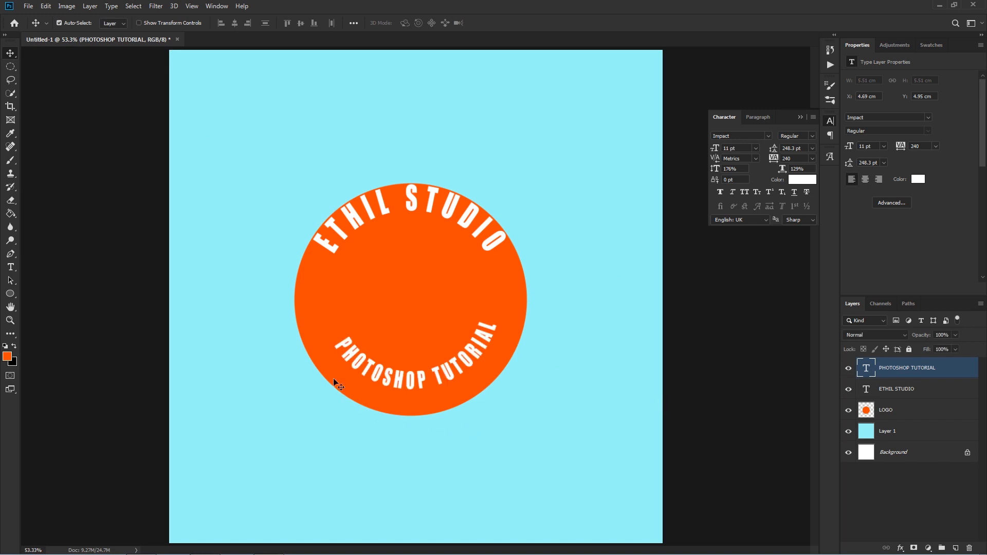
key(ctrl)
key(ctrl+t)
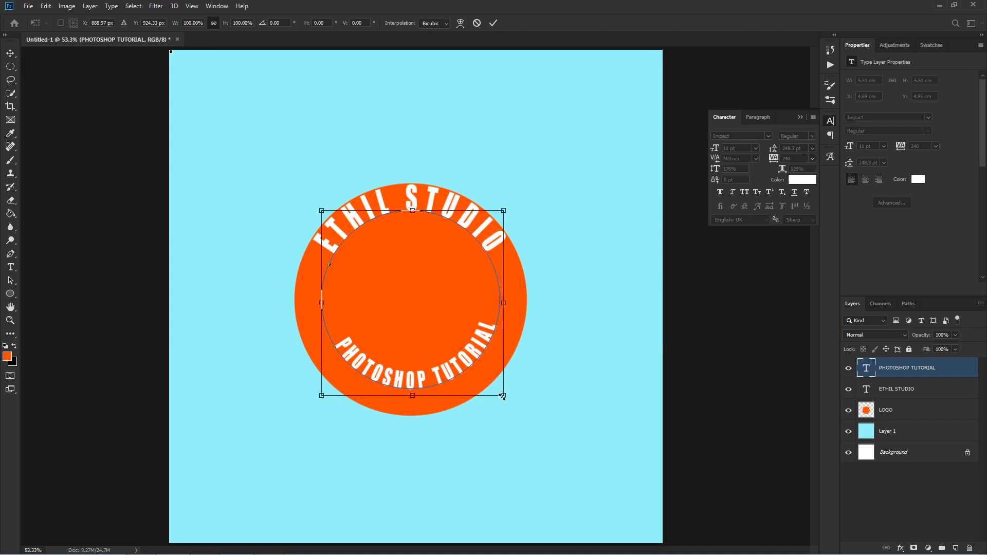
drag(502, 397, 518, 426)
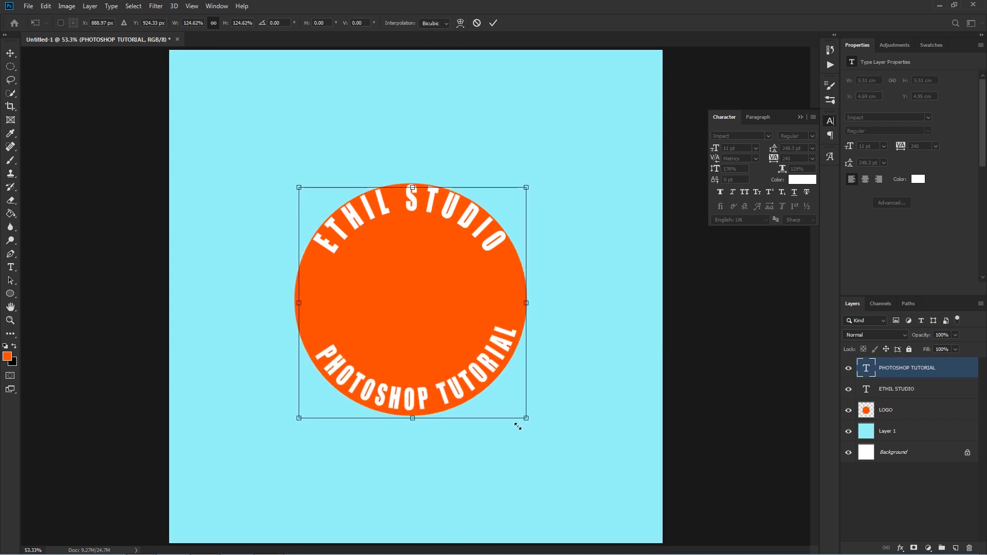
click(493, 22)
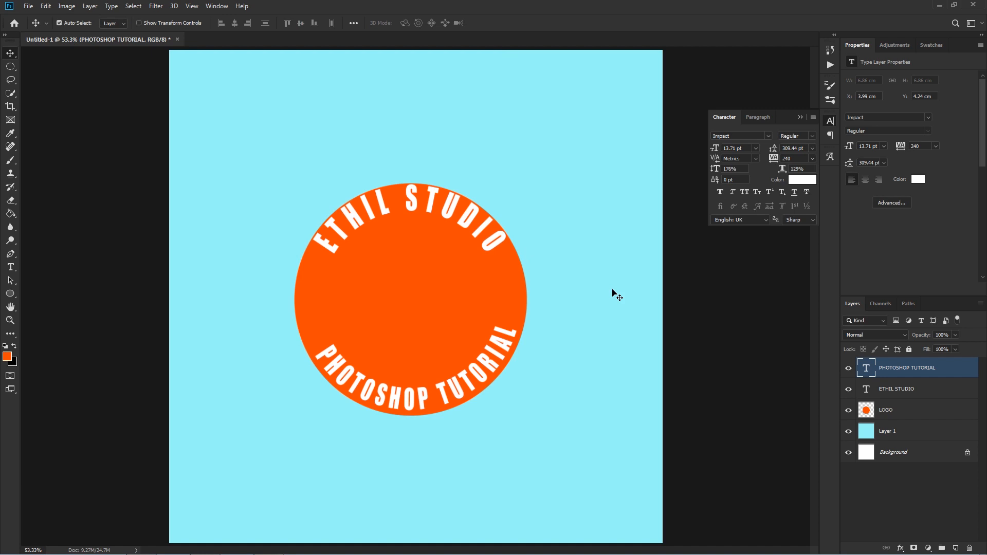
Adjust the ETHIL STUDIO text along its path and centre the orange circle with both curved texts on the canvas.
click(867, 392)
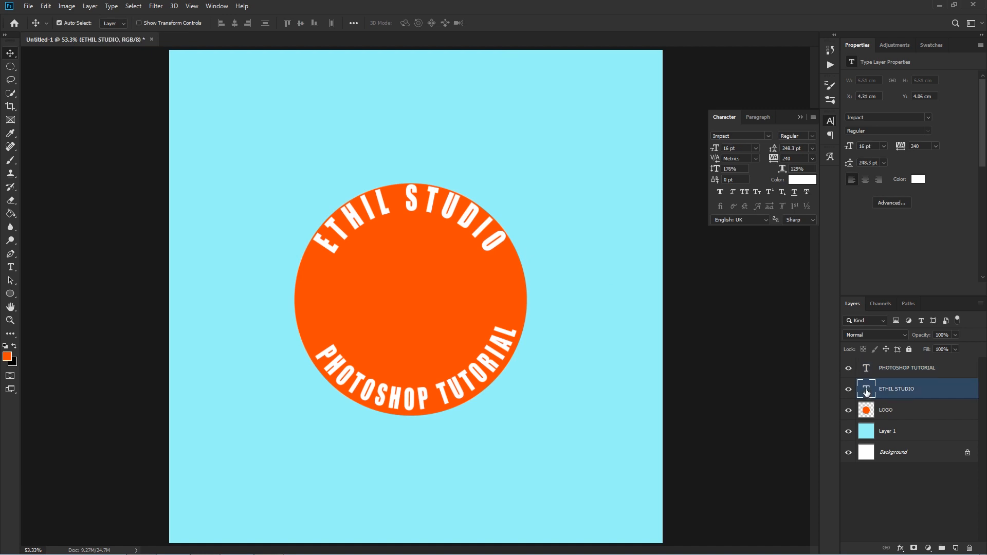
click(6, 285)
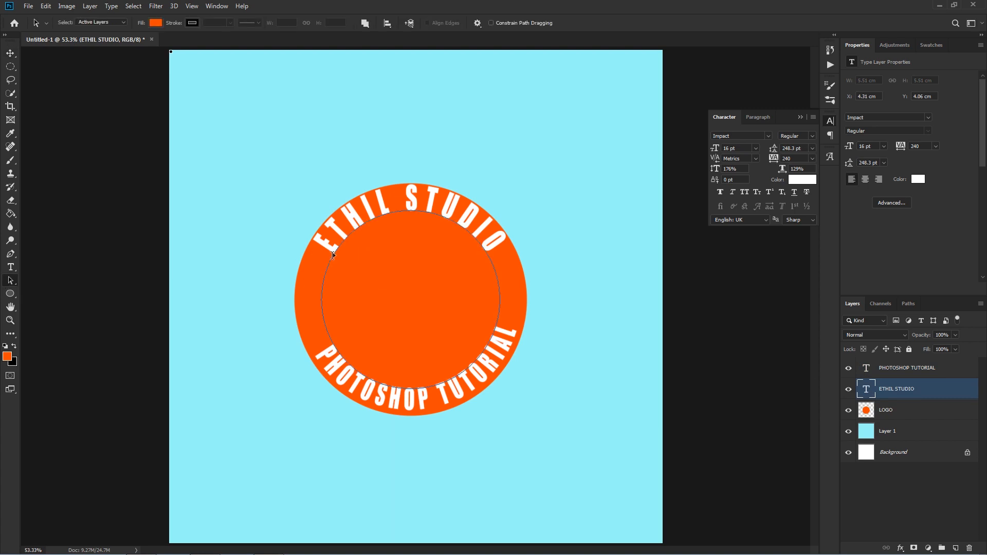
click(900, 369)
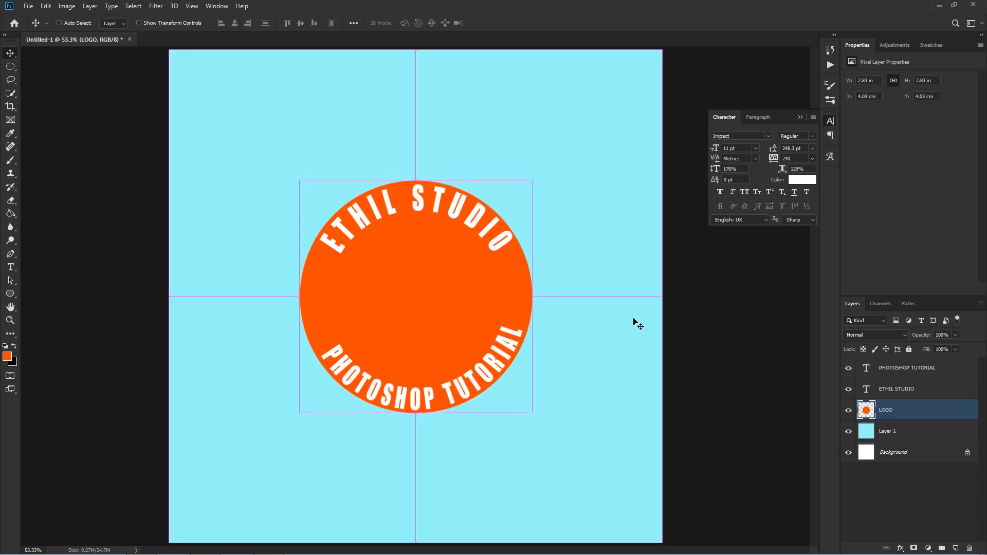
Open Ethil Studio.png and bring its round E logo into the Untitled-1 document, centred above the LOGO layer.
key(ctrl+o)
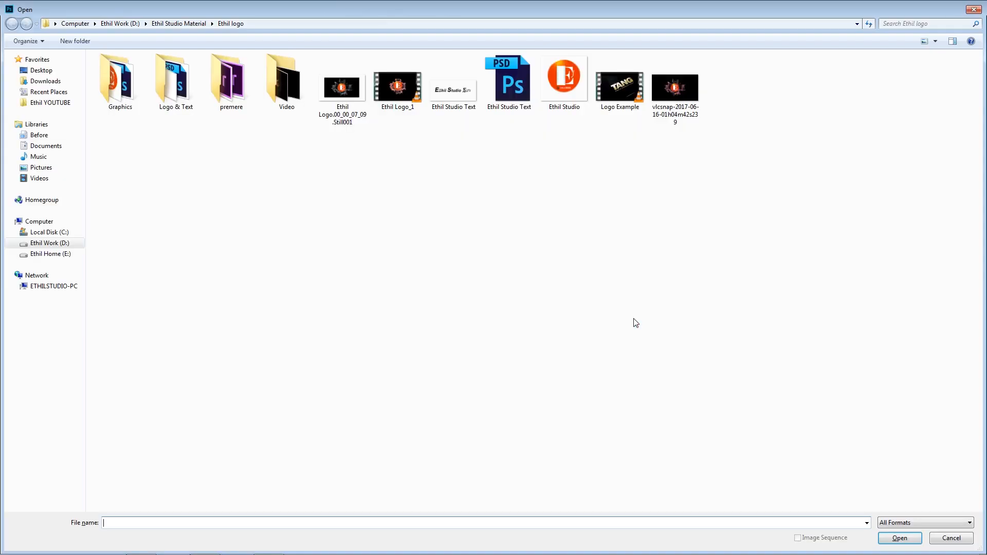
double_click(563, 77)
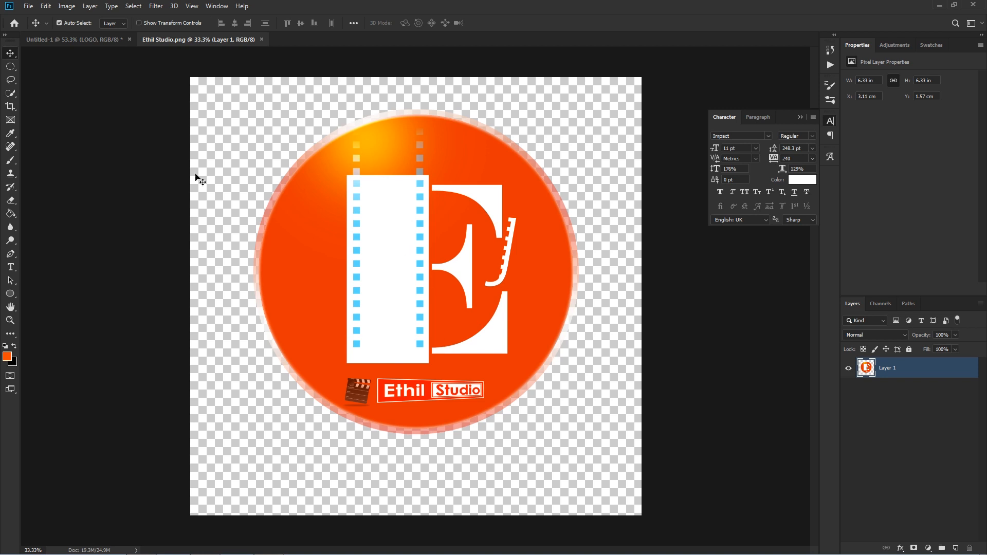
right_click(10, 52)
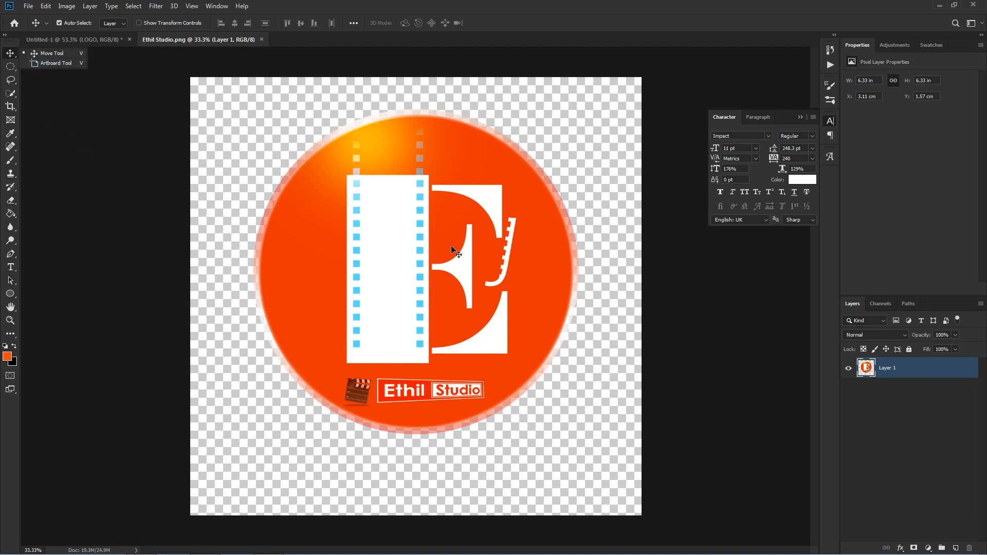
mouse_move(405, 256)
mouse_down()
mouse_move(433, 276)
mouse_move(377, 286)
mouse_move(415, 262)
mouse_up()
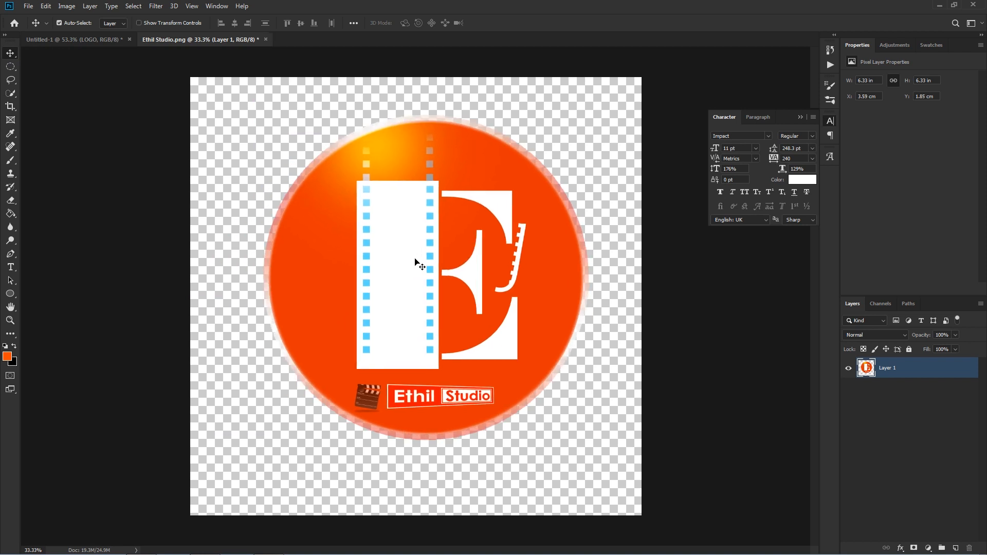
drag(469, 175, 418, 286)
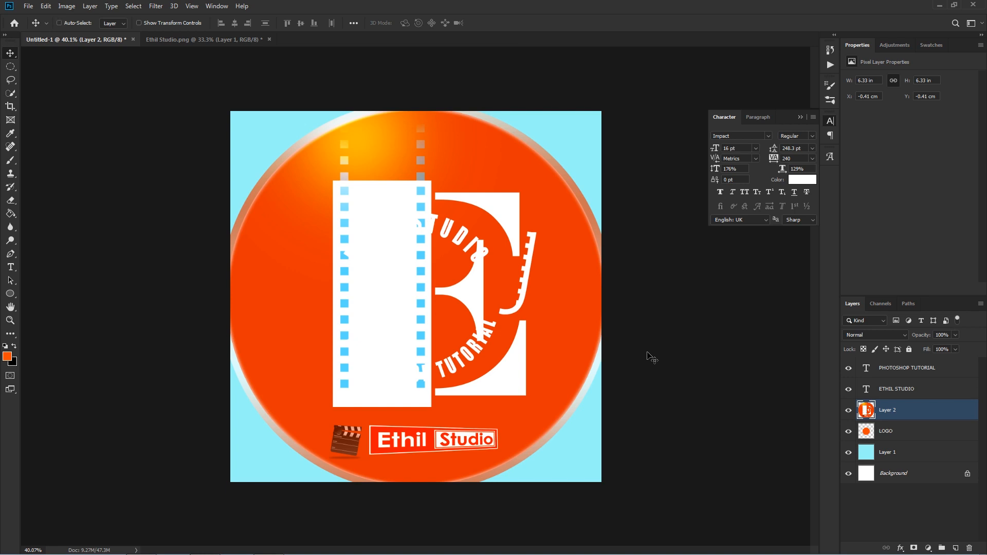
Scale the imported E logo from its centre to 31.60% so it fits inside the ring of curved text.
key(ctrl+t)
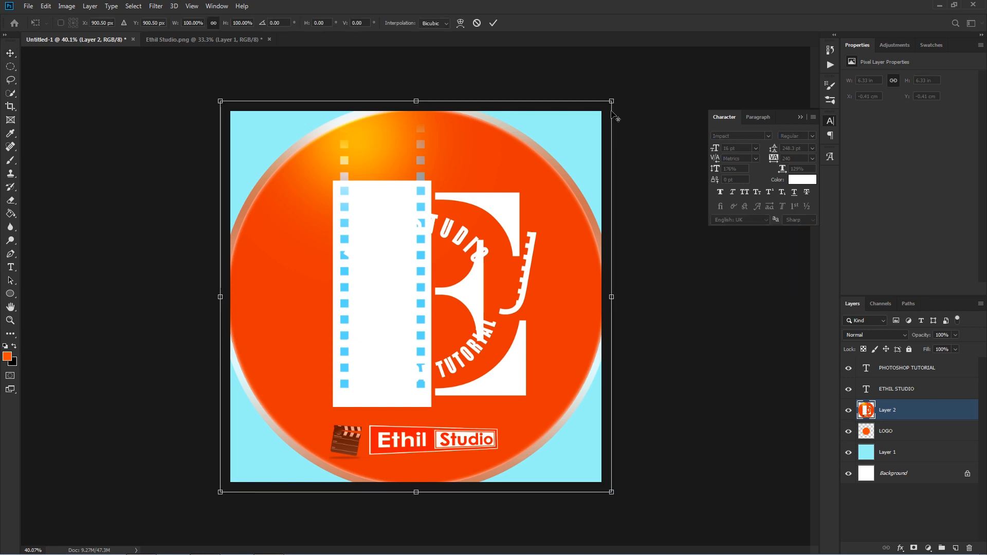
drag(613, 98, 498, 254)
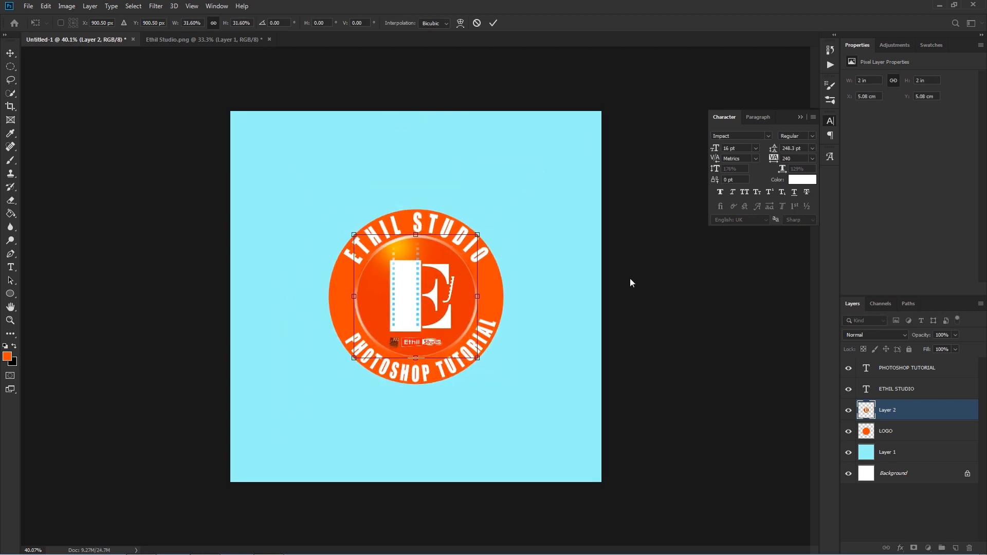
key(Return)
key(ctrl+0)
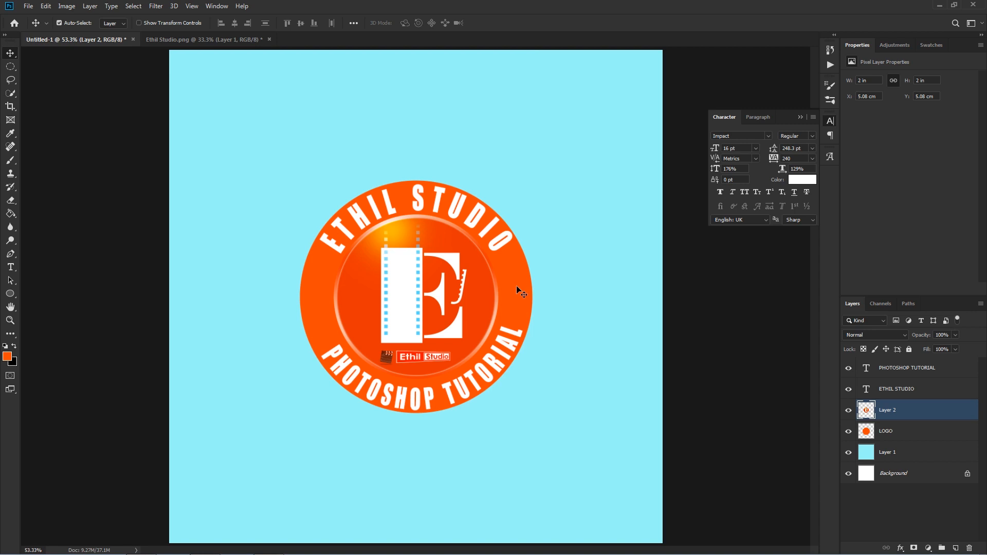
Add a white Stroke layer style to the LOGO layer with its position set to Outside.
scroll(418, 259, up, 5)
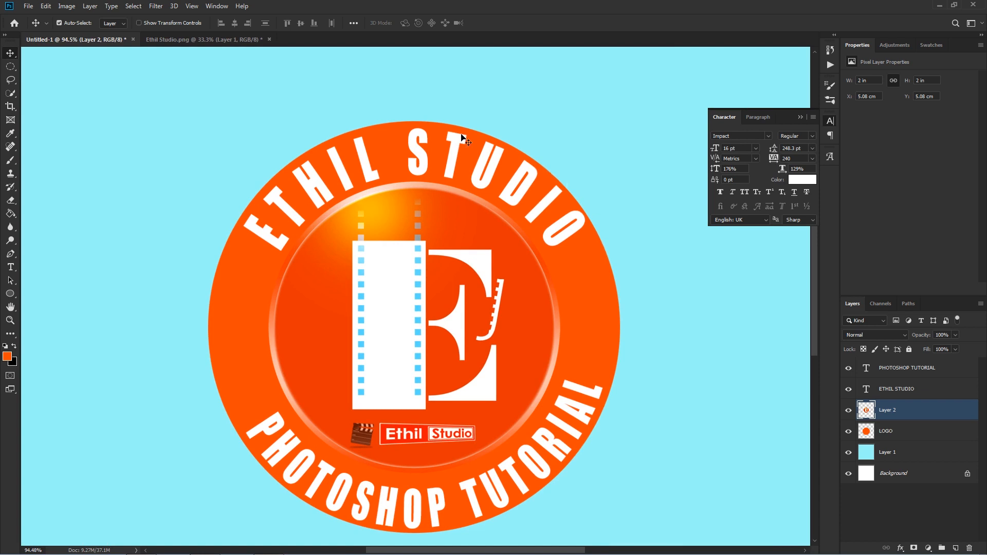
click(599, 283)
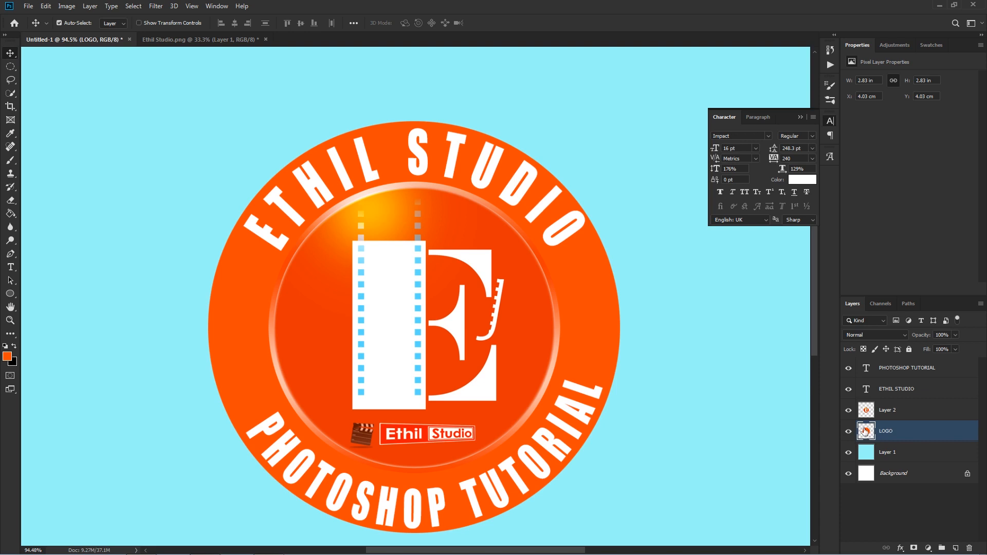
double_click(868, 433)
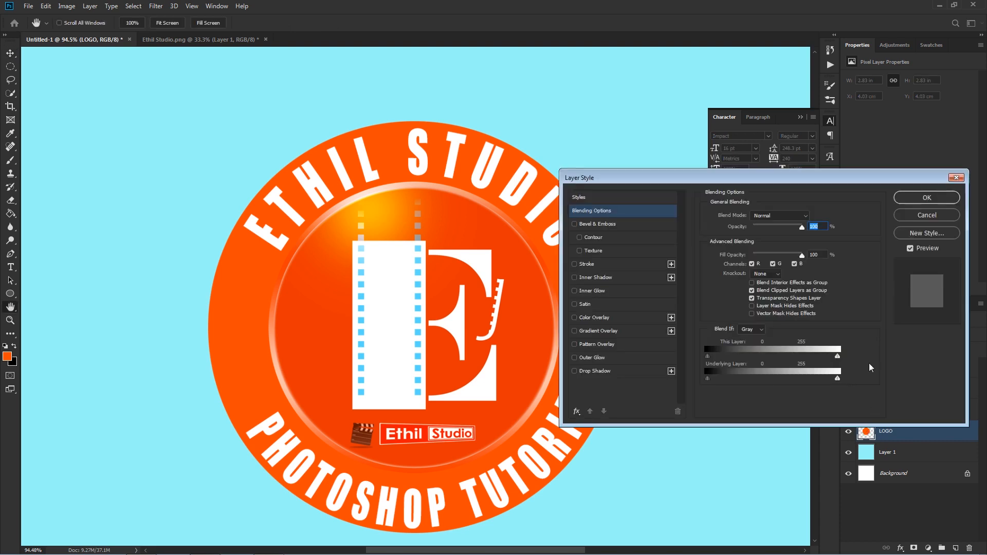
drag(635, 181, 668, 132)
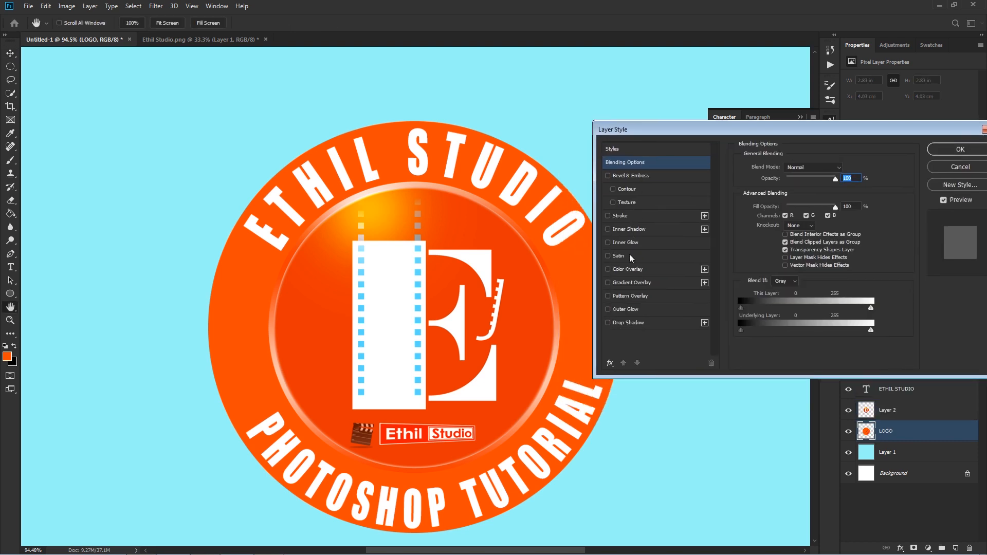
click(620, 216)
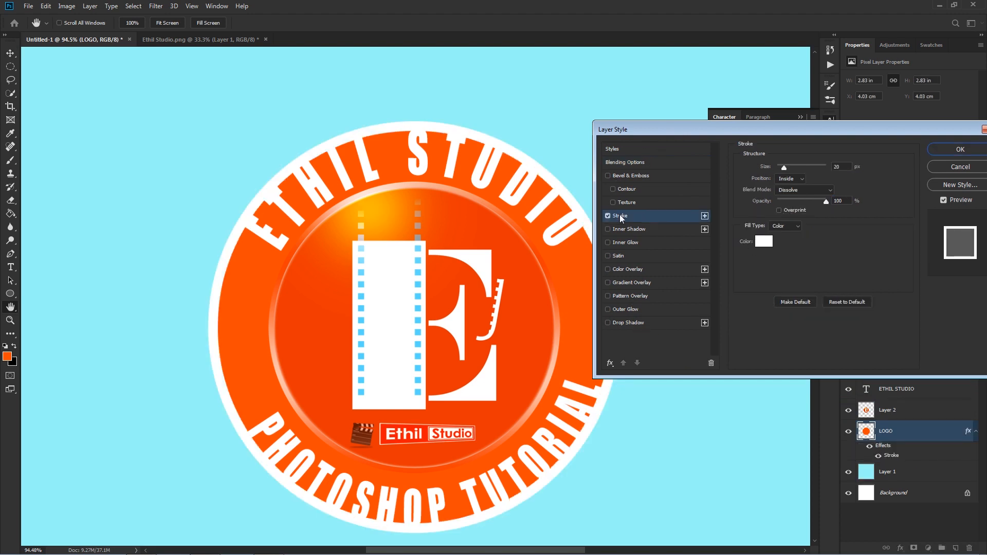
click(783, 182)
click(787, 186)
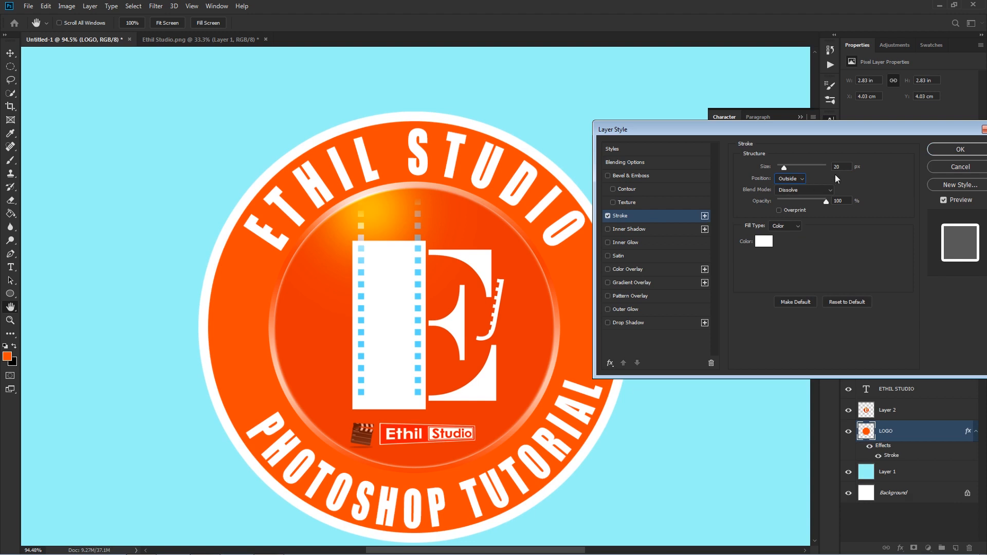
Reduce the LOGO layer's stroke size to 10 px and apply the layer style.
key(Down)
key(Down)
key(Down)
key(Down)
key(Down)
key(Down)
key(Down)
key(Down)
key(Down)
key(Down)
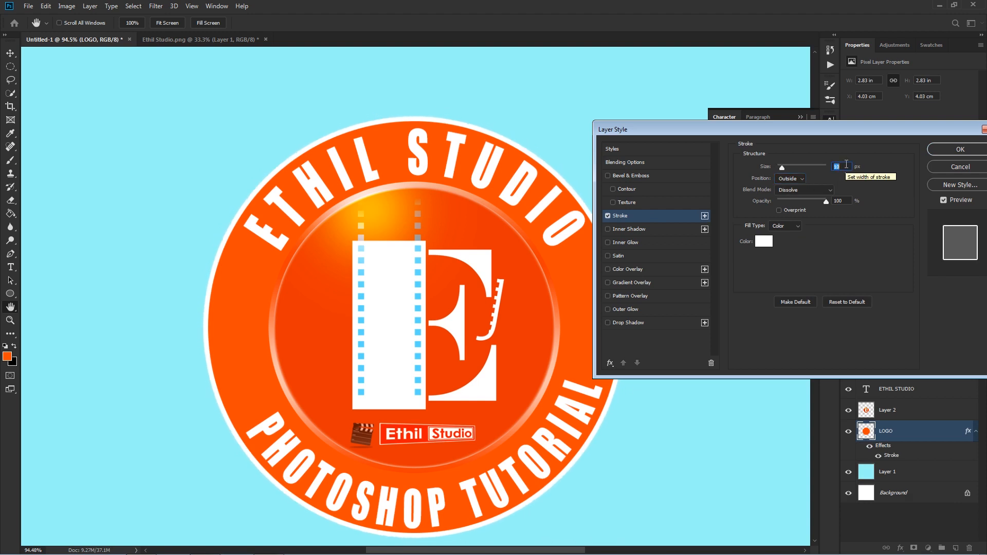
click(952, 151)
scroll(419, 249, down, 1)
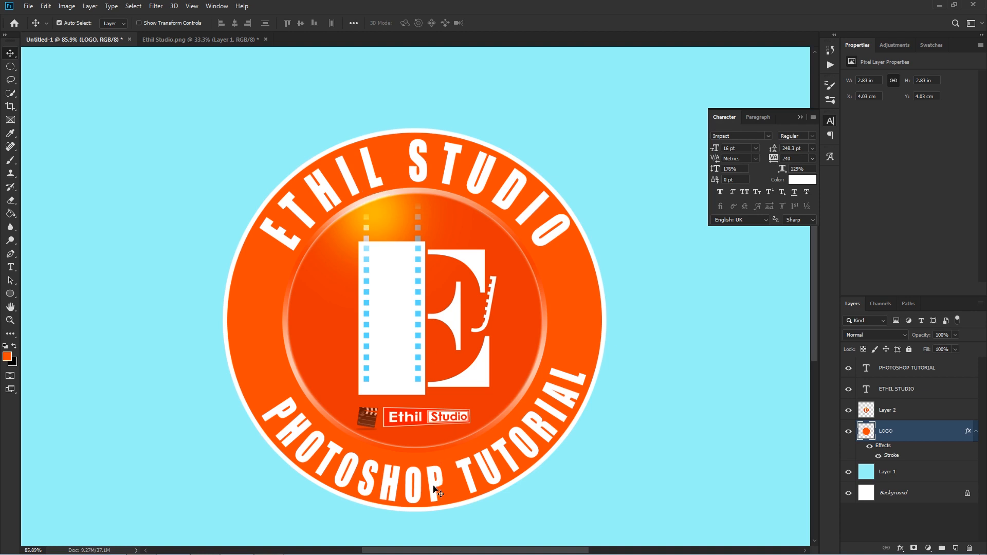
Scale the PHOTOSHOP TUTORIAL text layer from its centre to 97.08% to leave a margin inside the white outline.
click(923, 368)
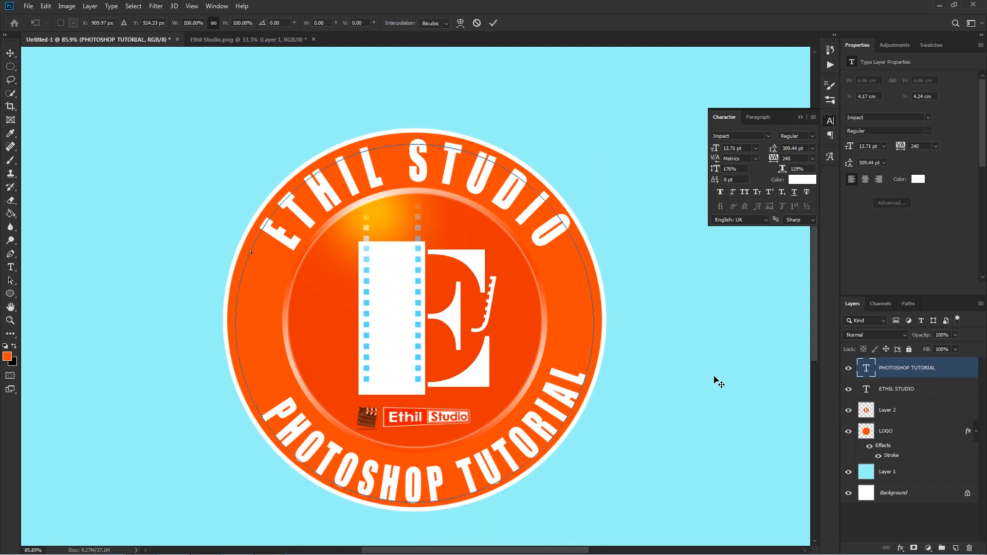
key(ctrl+t)
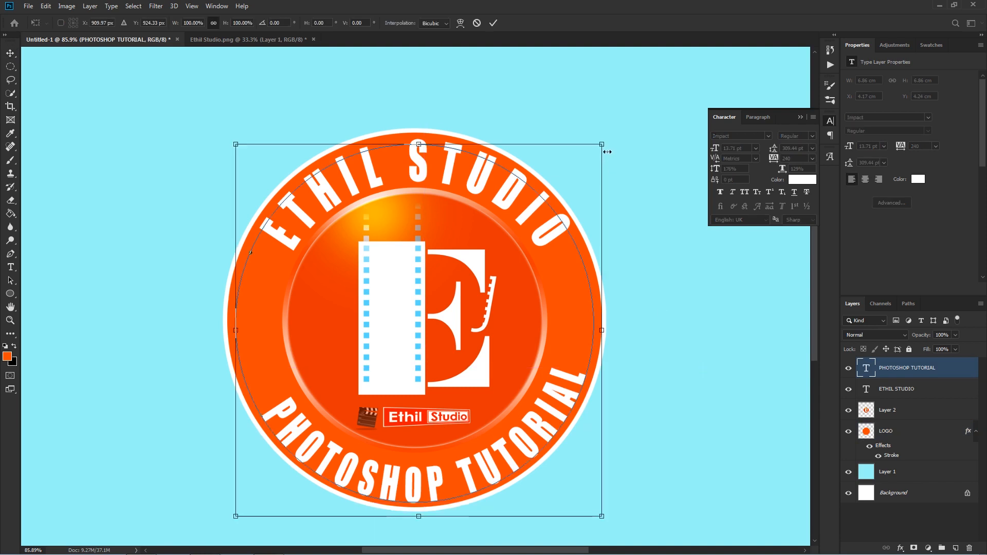
drag(604, 141, 600, 147)
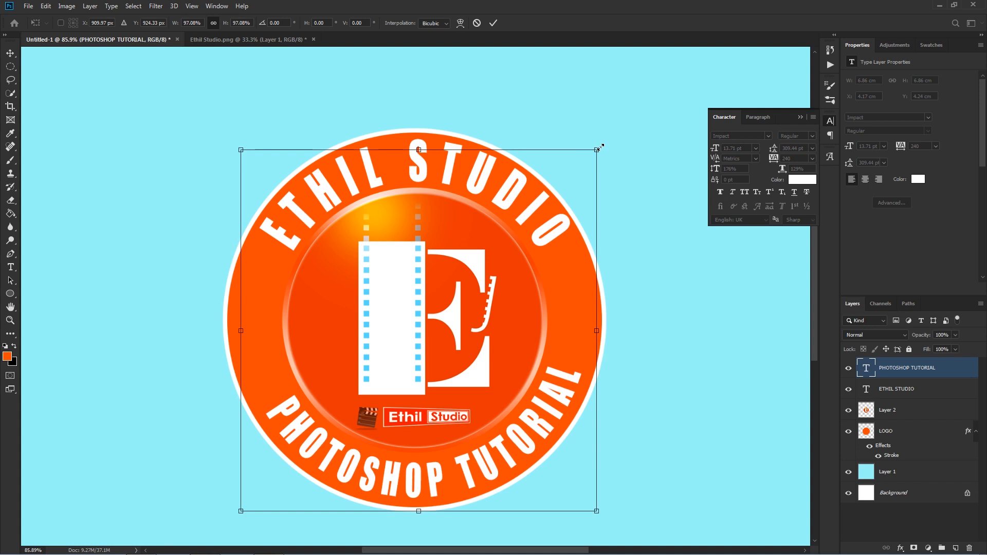
click(493, 23)
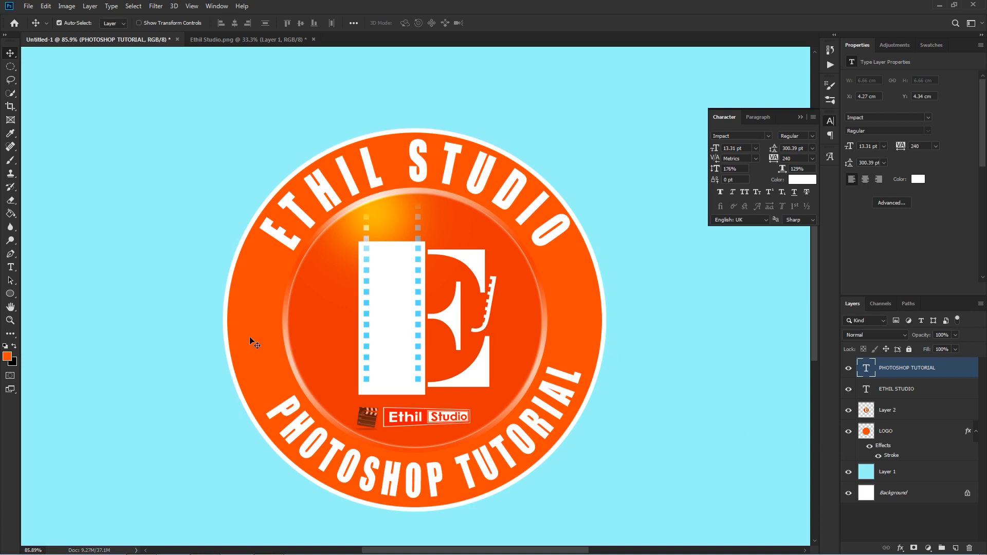
Show the rulers and place two horizontal guides, one at the lower ends of ETHIL STUDIO and one at the upper ends of PHOTOSHOP TUTORIAL.
scroll(249, 336, down, 1)
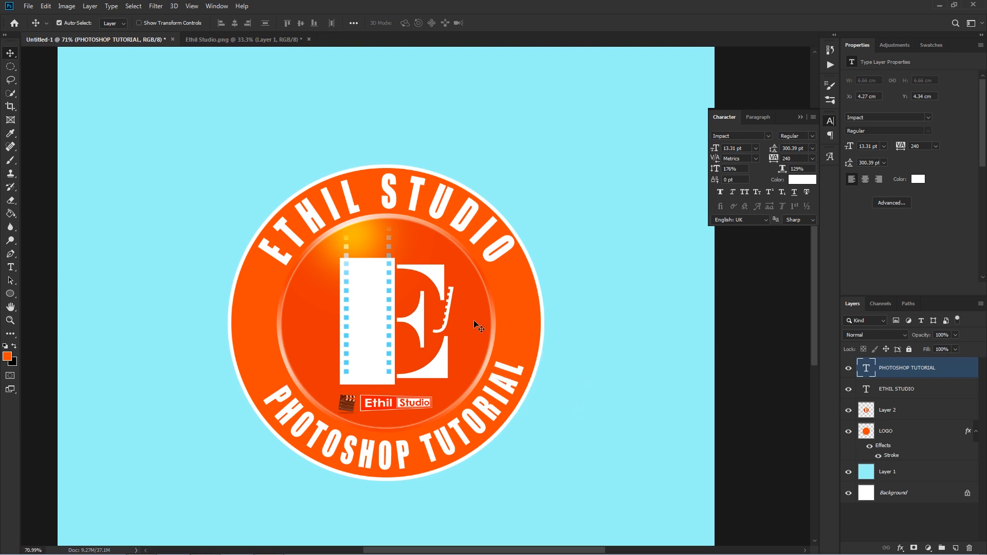
key(ctrl+r)
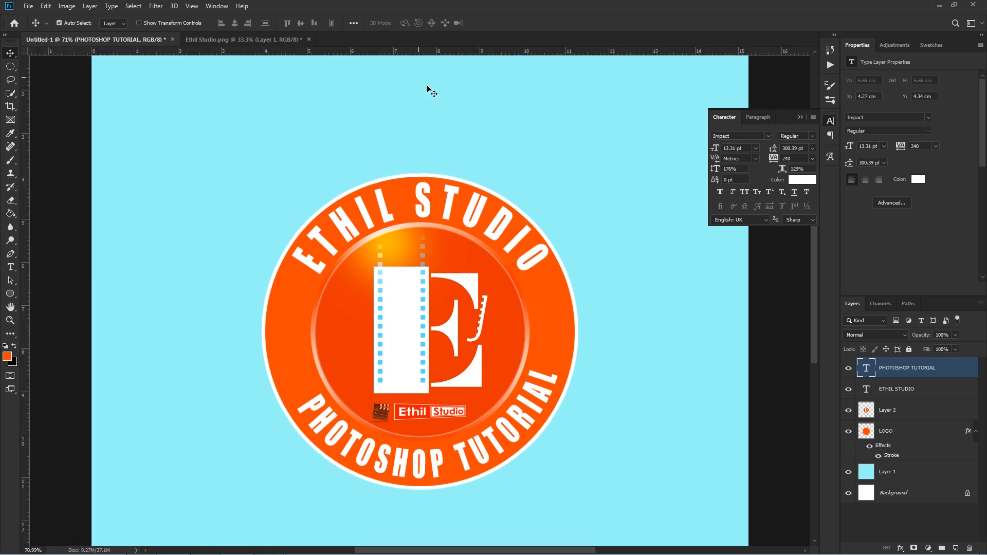
drag(429, 52, 441, 273)
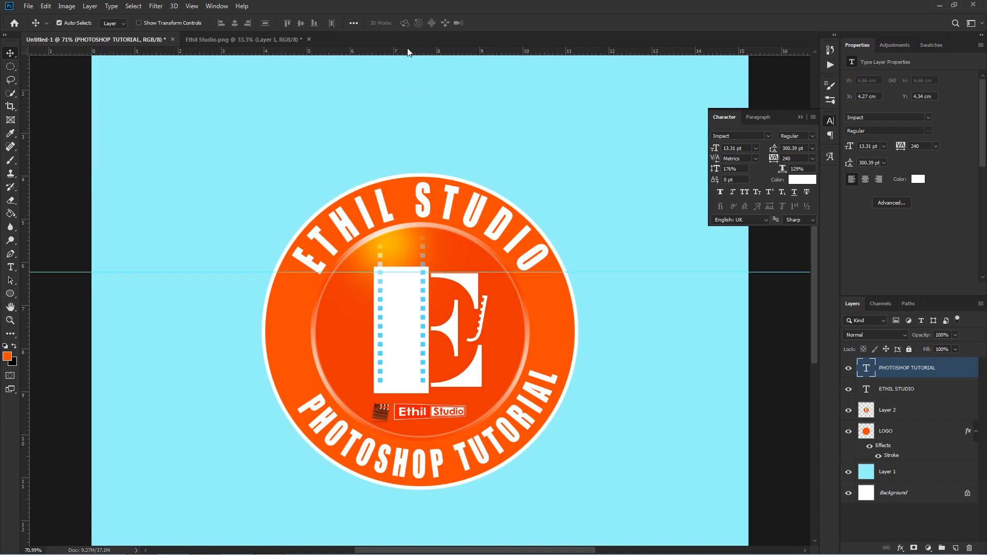
drag(407, 51, 468, 389)
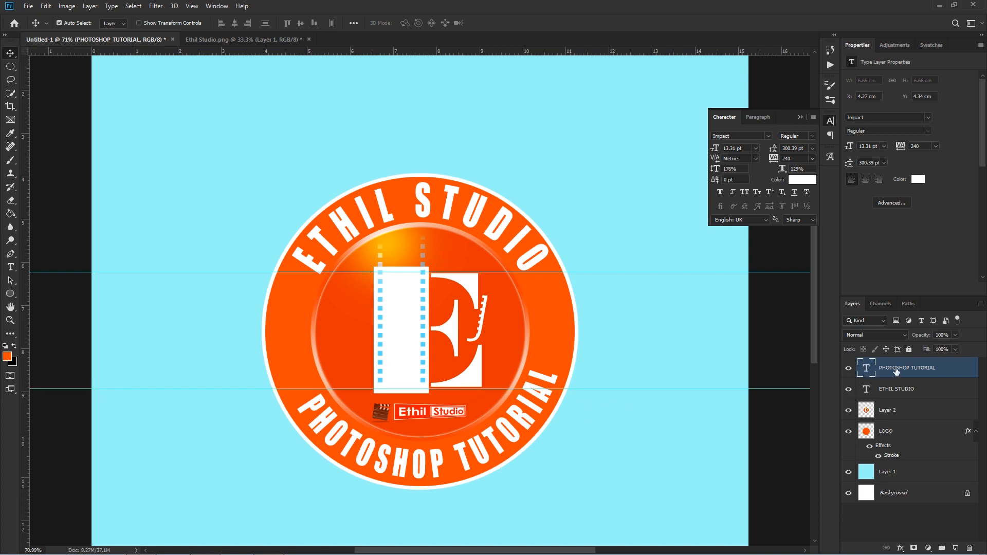
Slide the PHOTOSHOP TUTORIAL text along its path with the Path Selection tool until both ends sit evenly at the lower guide.
click(11, 280)
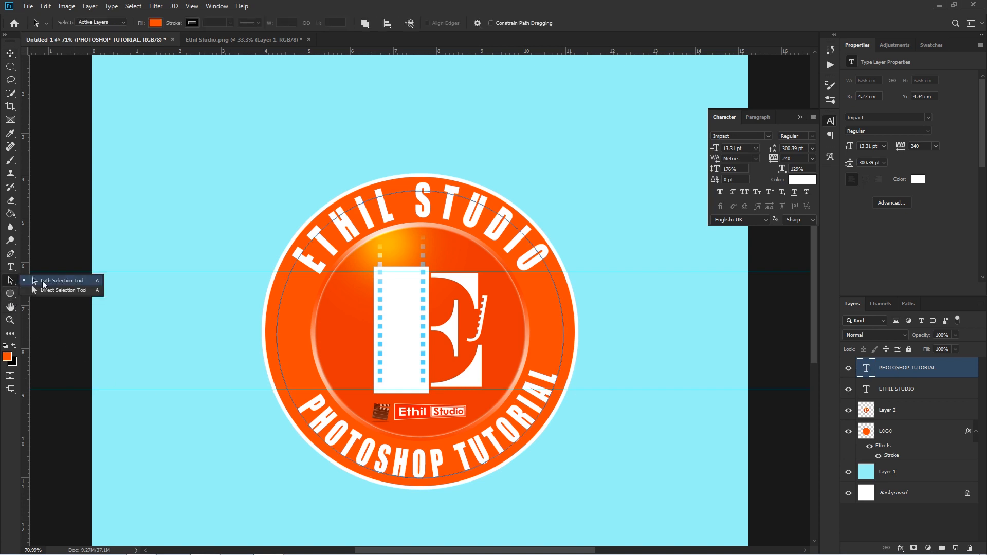
click(55, 280)
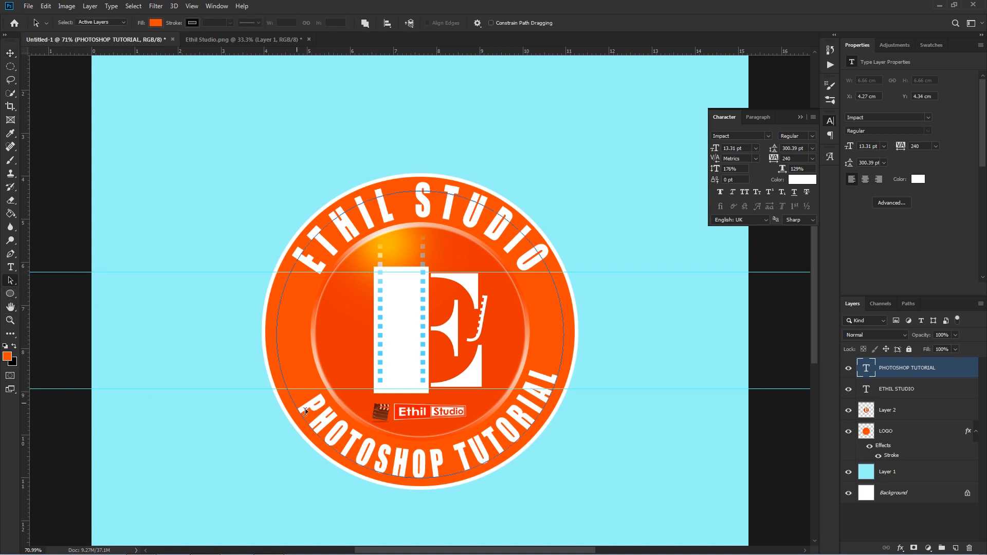
drag(301, 411, 288, 397)
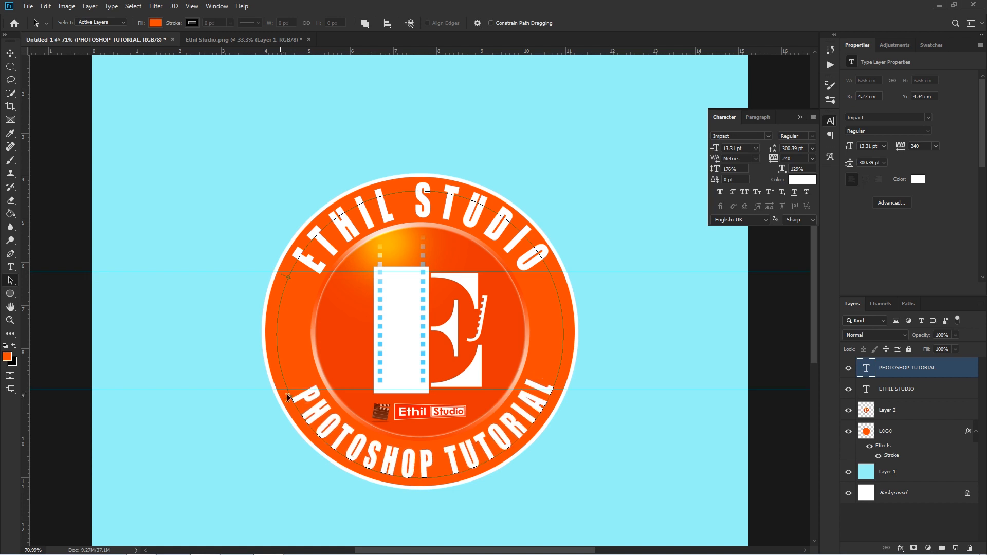
click(684, 443)
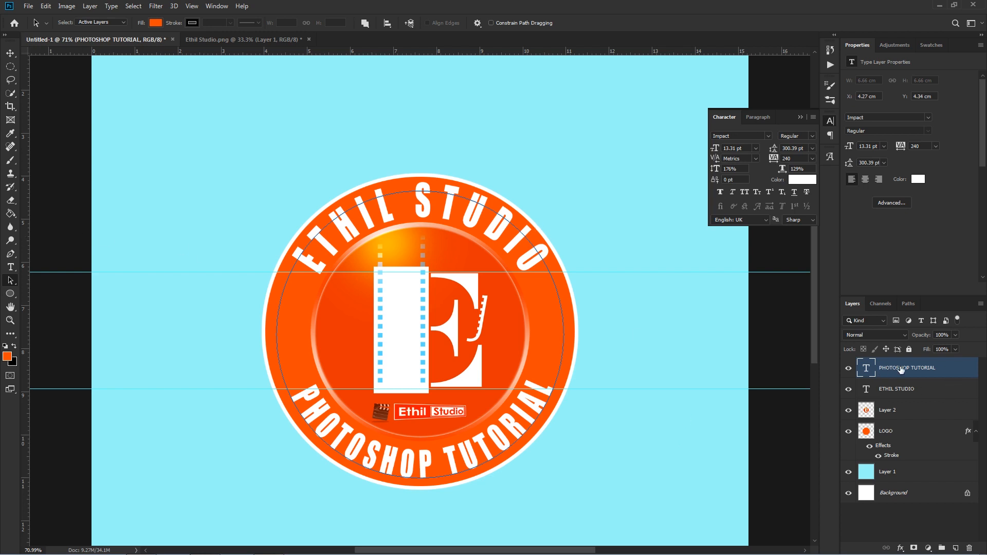
key(v)
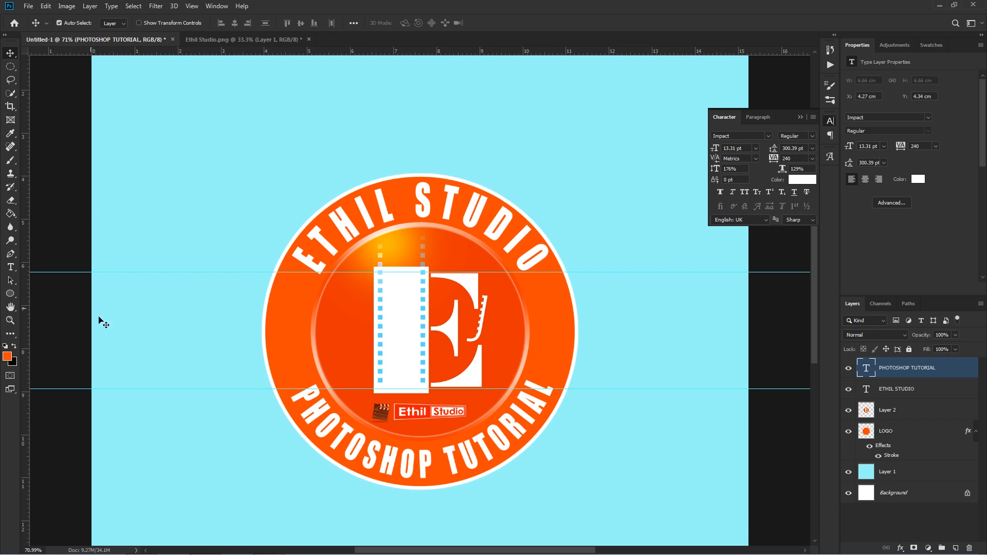
Activate the Custom Shape tool and load the All set of shapes into the shape library.
click(12, 293)
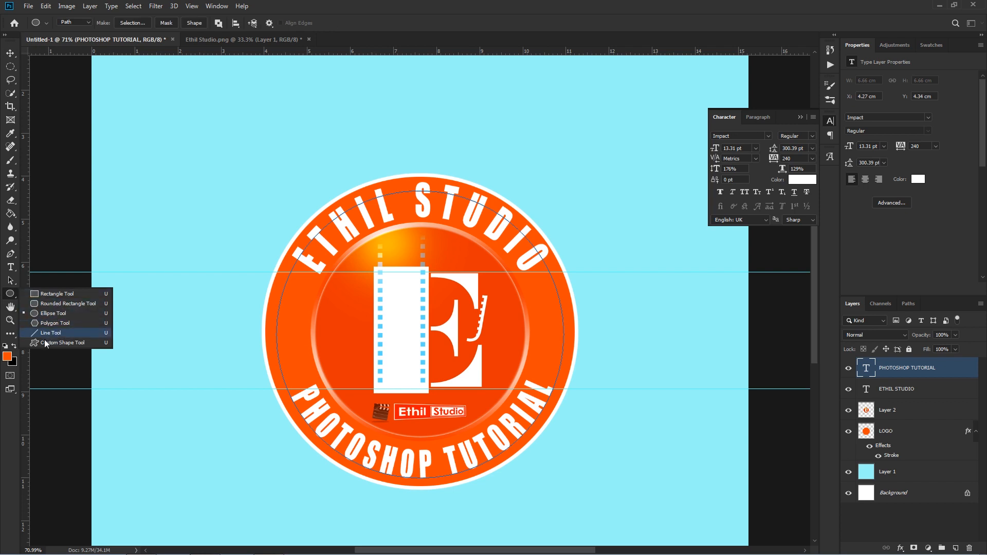
click(73, 341)
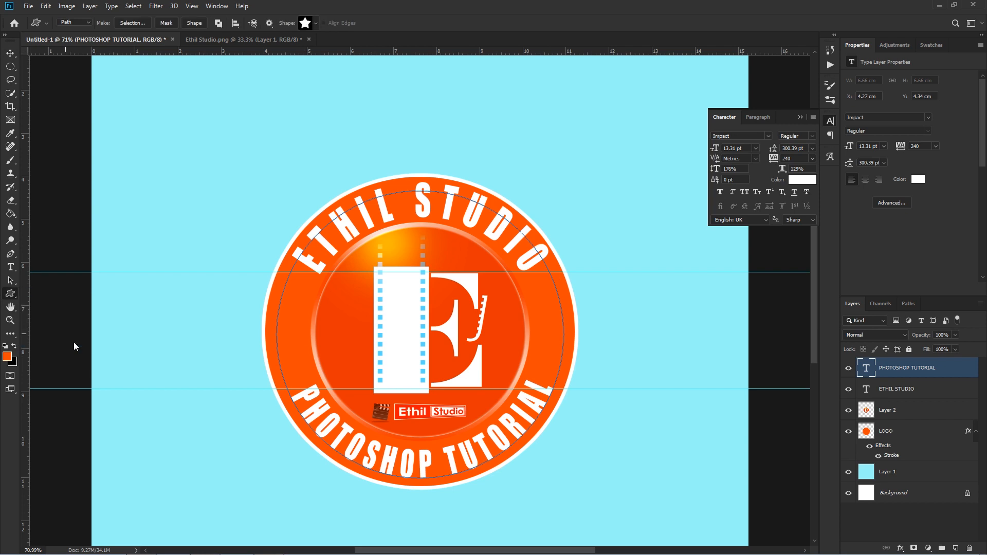
click(316, 23)
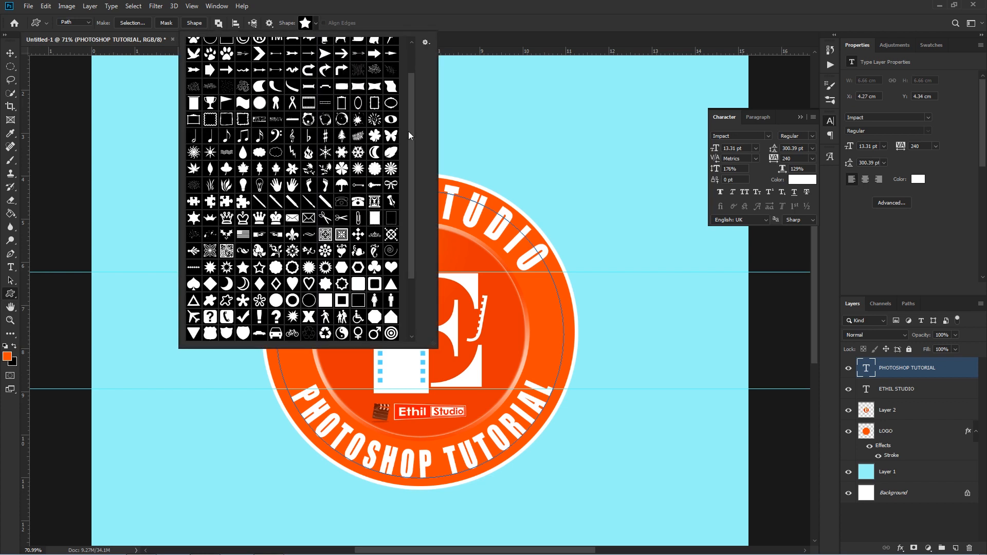
scroll(413, 114, up, 2)
drag(415, 106, 424, 54)
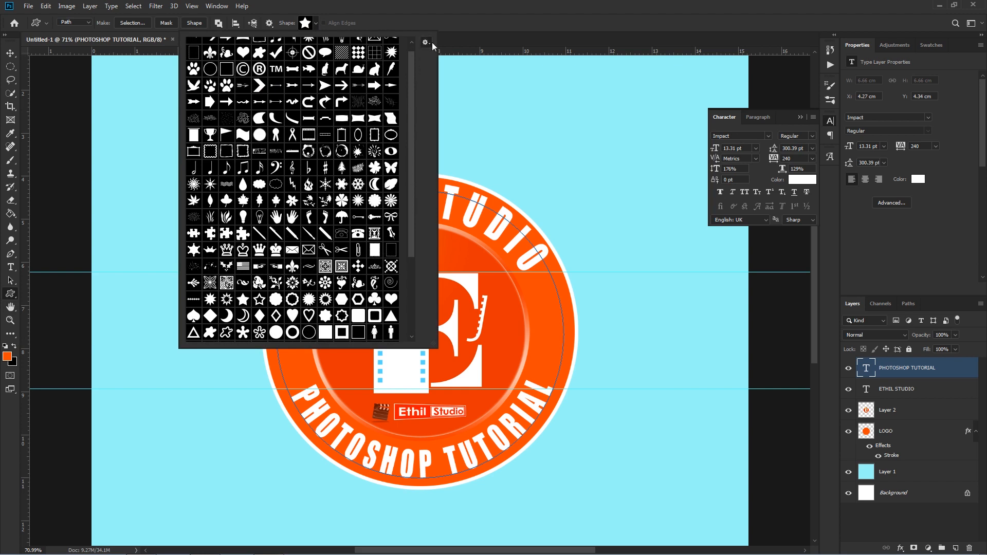
click(426, 43)
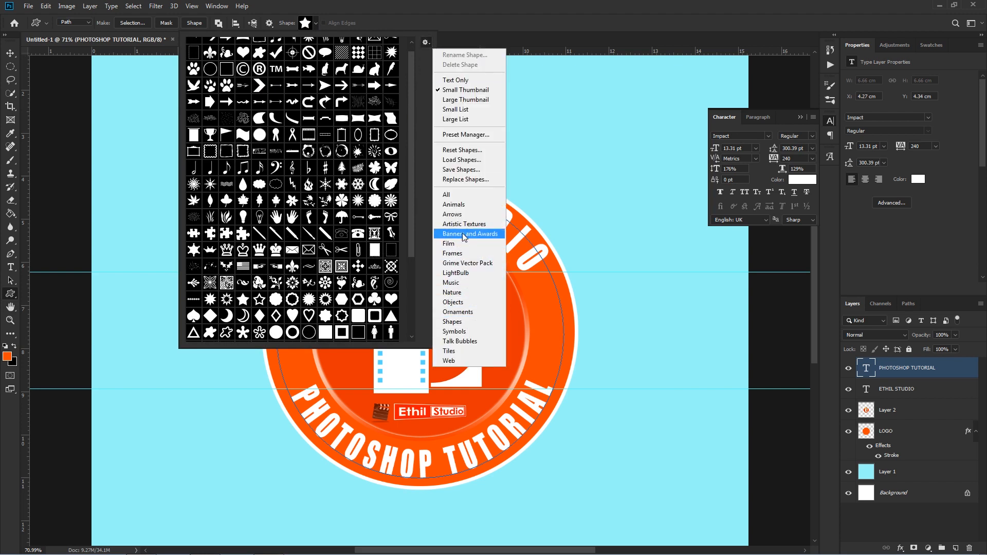
click(455, 194)
click(538, 209)
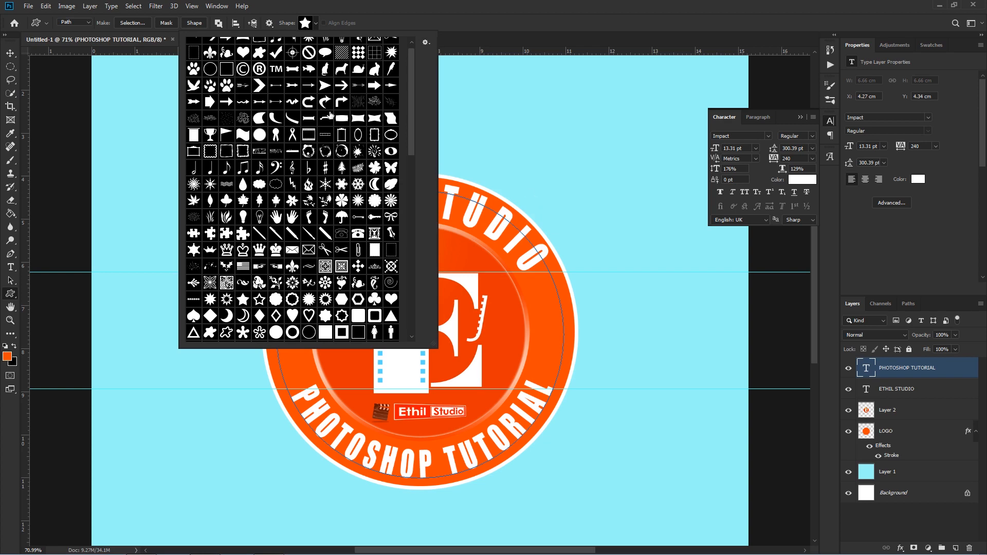
Draw a five-pointed star in Shape mode, about 69 × 66 px, on the orange ring's right side below ETHIL STUDIO.
drag(410, 146, 411, 117)
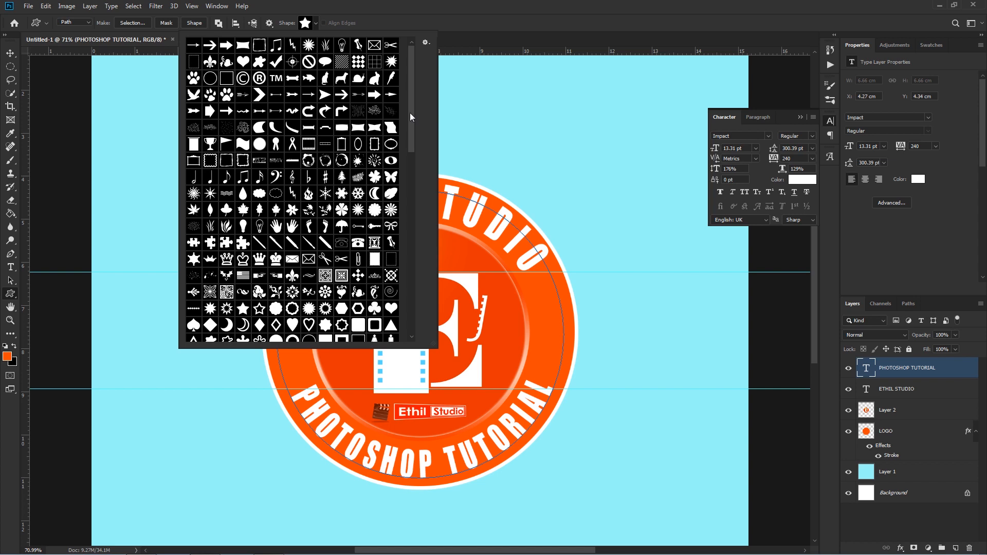
drag(412, 117, 415, 148)
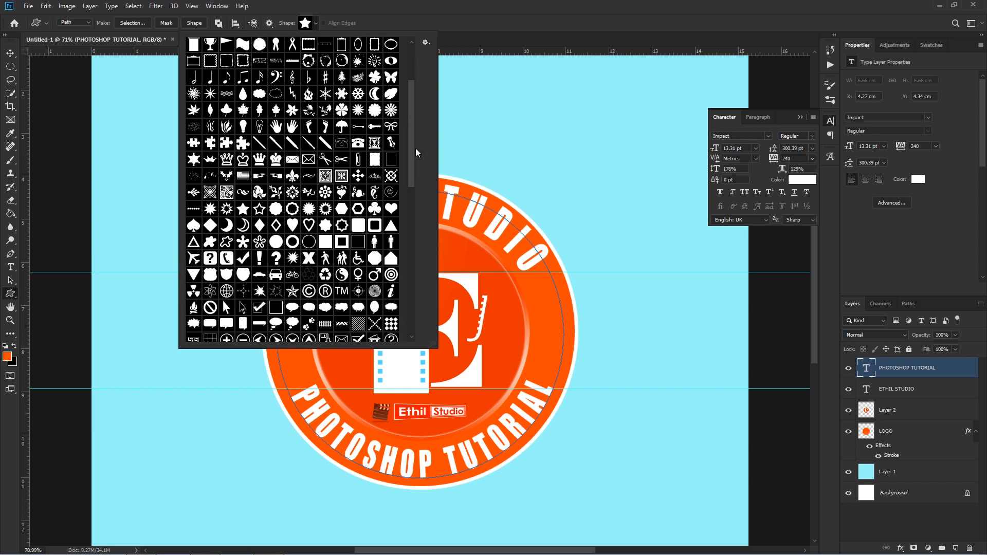
click(243, 209)
click(89, 27)
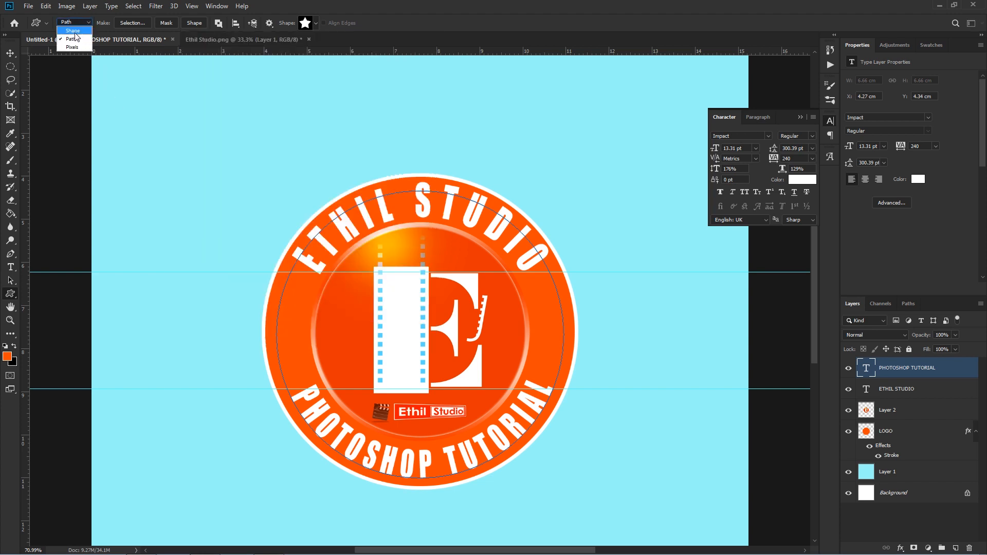
click(73, 31)
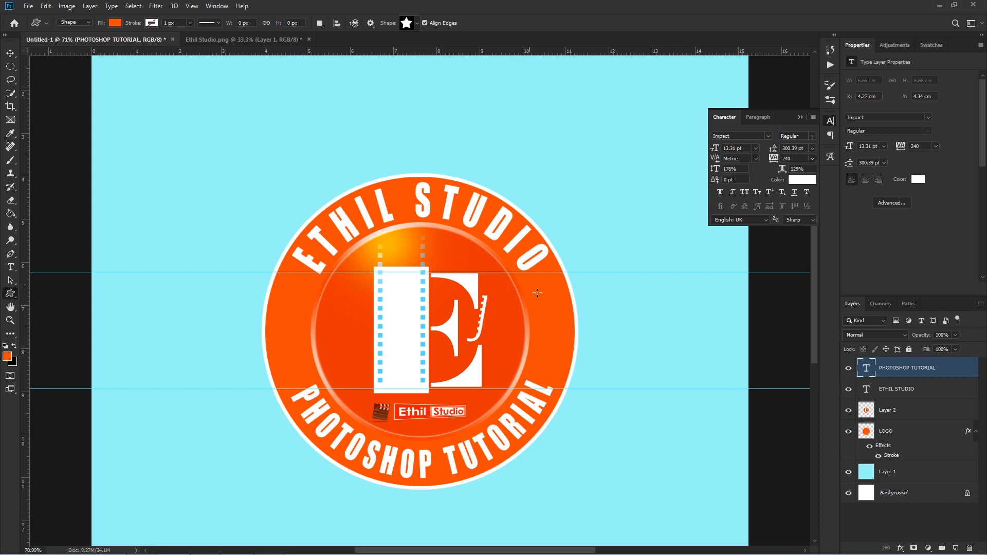
drag(538, 293, 571, 319)
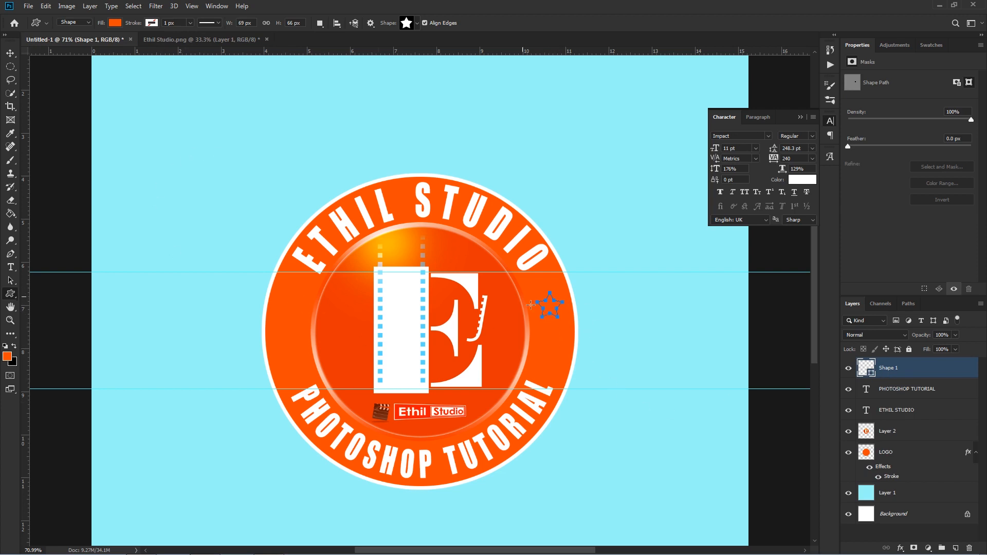
Change the star shape's fill colour to white.
double_click(870, 374)
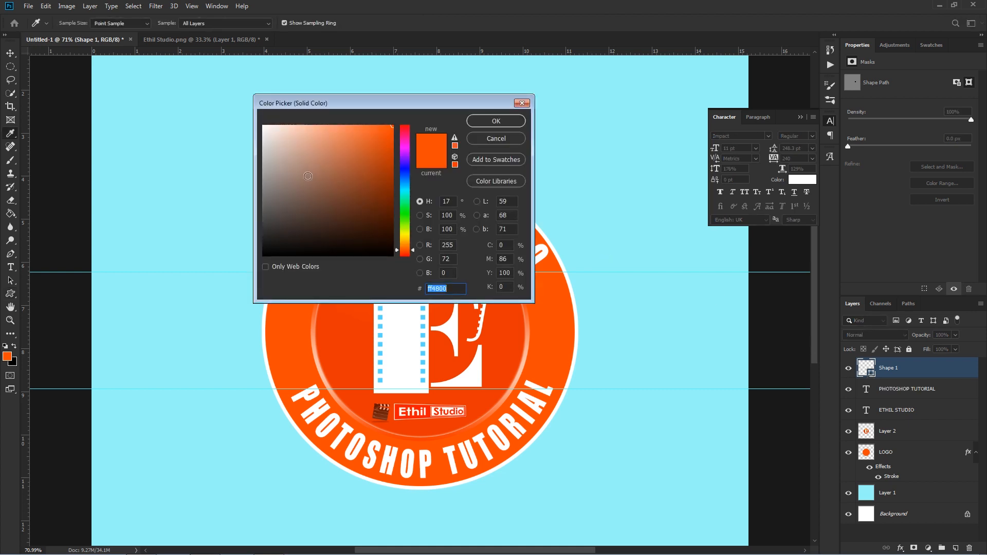
drag(343, 105, 356, 77)
drag(311, 124, 276, 97)
click(494, 95)
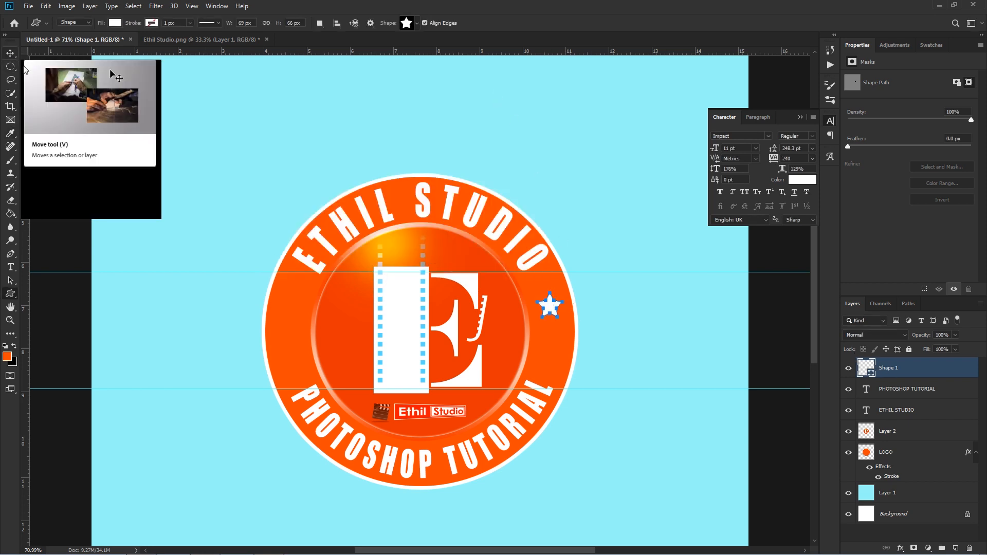
Place a horizontal guide through the logo's middle and move the star down onto it with the Move tool.
click(11, 53)
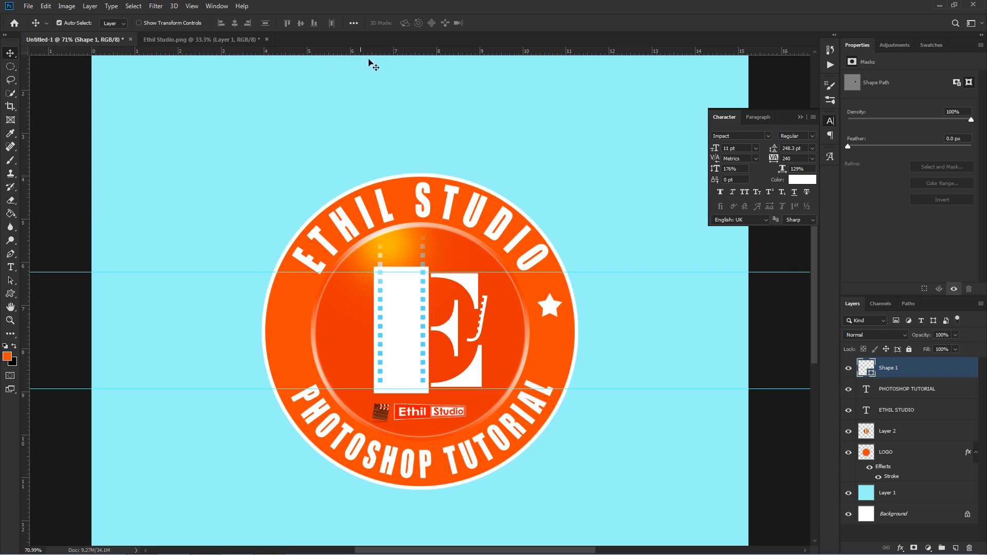
drag(382, 51, 425, 332)
drag(552, 309, 554, 332)
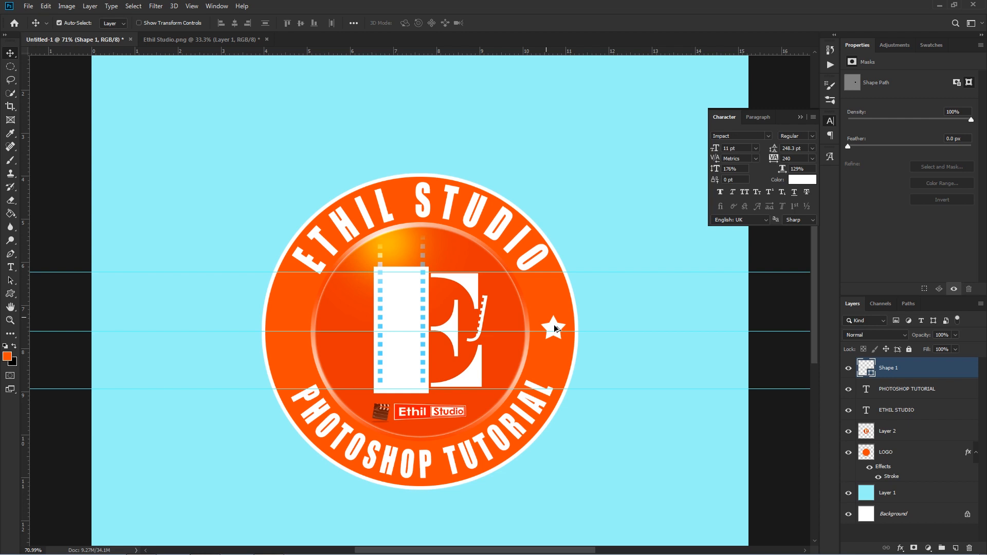
Duplicate the star to form a column of three on each side of the ring, with copies above and below the middle guide.
drag(554, 325, 291, 326)
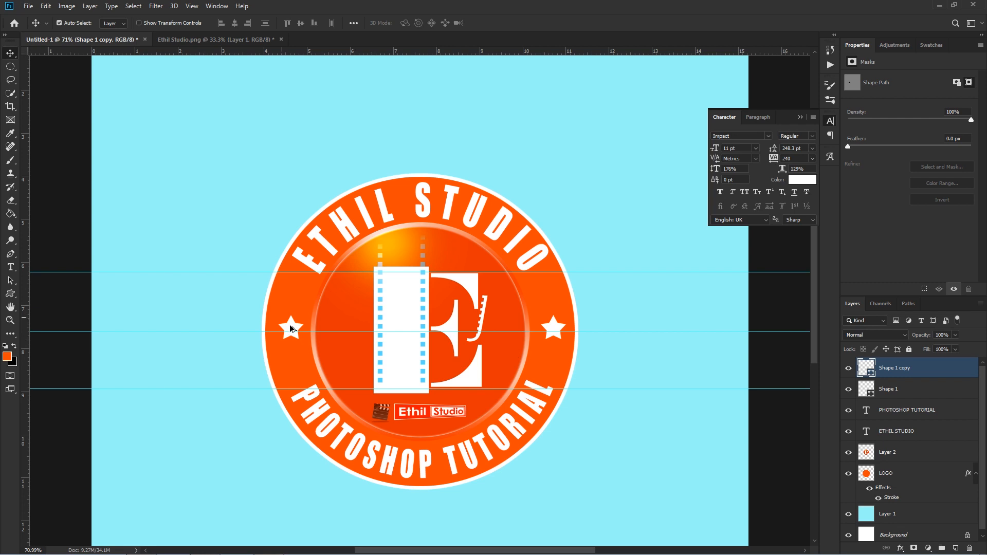
drag(290, 329, 292, 296)
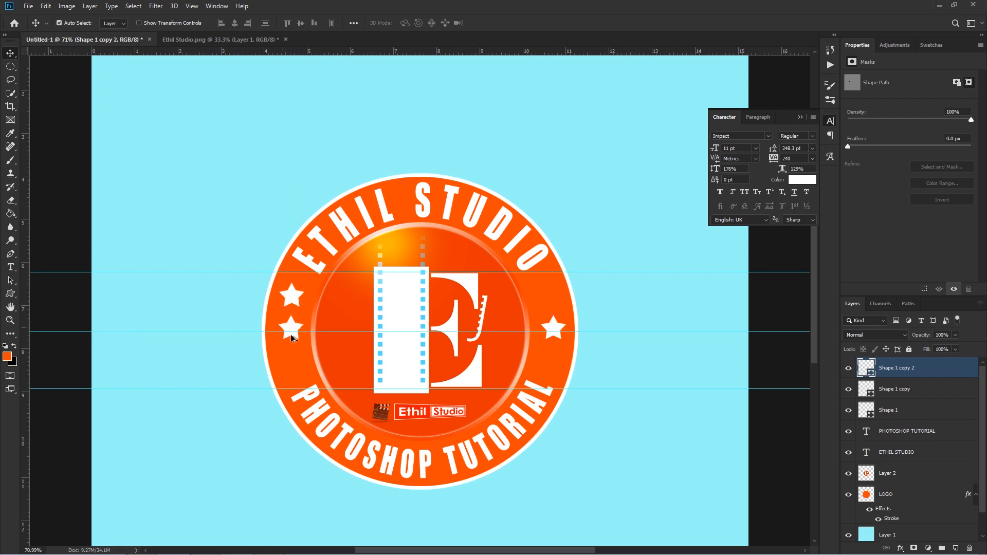
drag(290, 330, 288, 361)
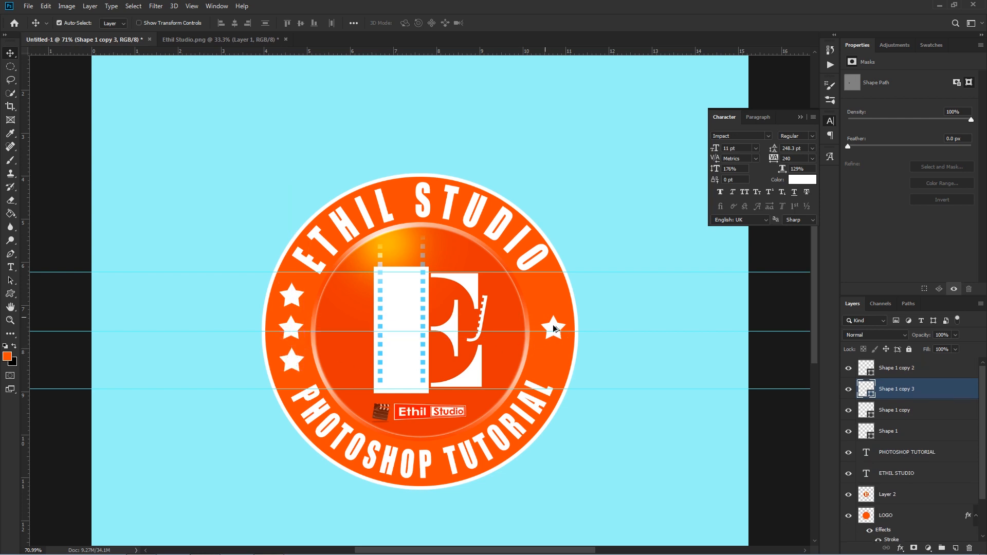
drag(554, 328, 543, 294)
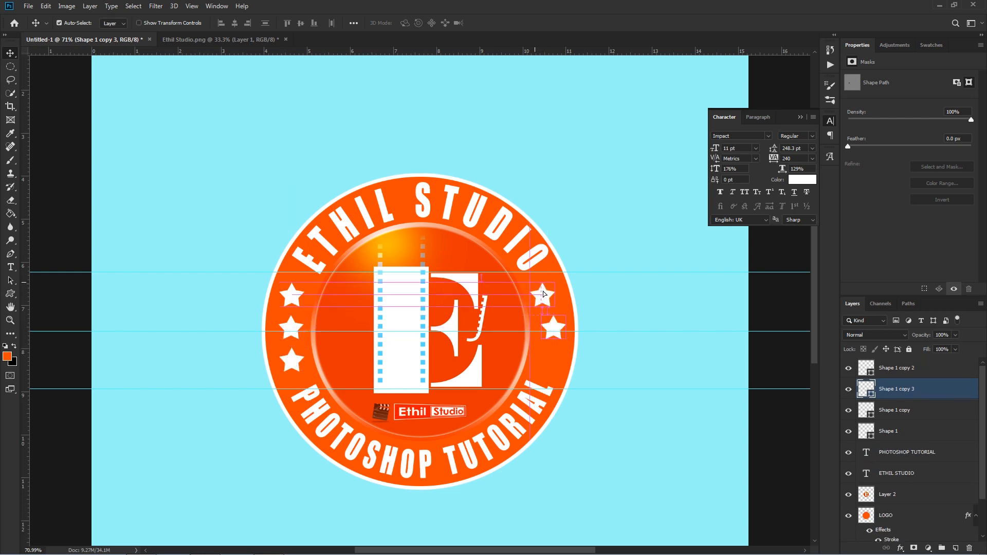
drag(555, 335, 549, 368)
alt+click(550, 368)
Nudge the upper star on the ring's right side outward and slightly up so that the column follows the curve.
click(554, 327)
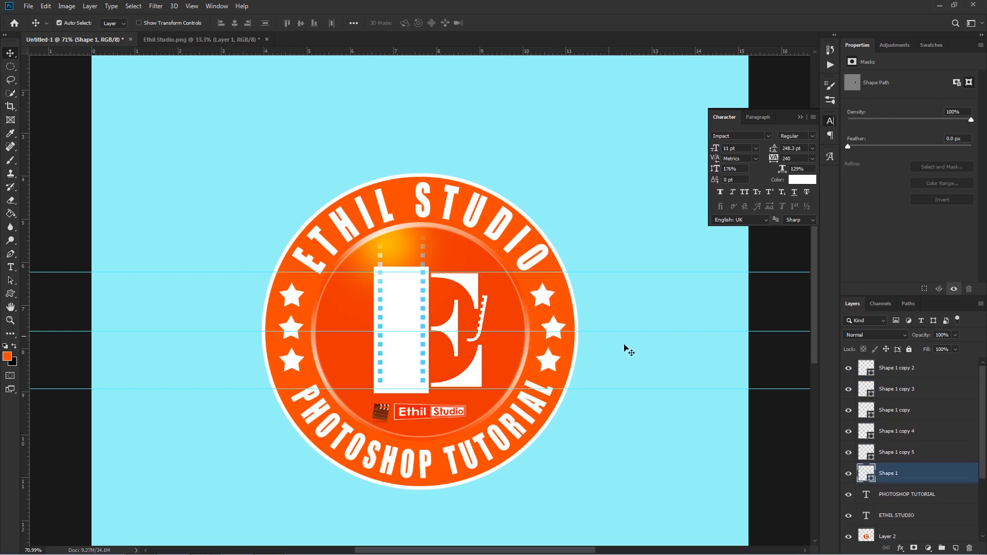
key(Right)
click(544, 295)
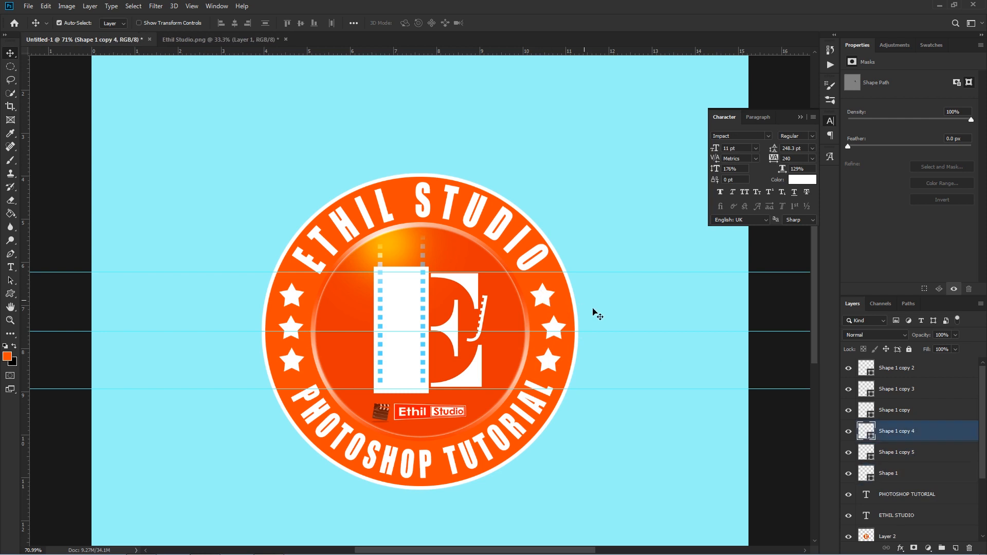
key(Right)
key(Right)
key(Right)
key(Right)
key(Right)
key(Right)
key(Right)
key(Right)
key(Right)
key(Right)
key(Up)
key(Up)
key(Up)
key(Right)
key(Right)
click(549, 364)
Curve the ring's left column by nudging the middle star outward and the lower star slightly inward and down.
click(292, 364)
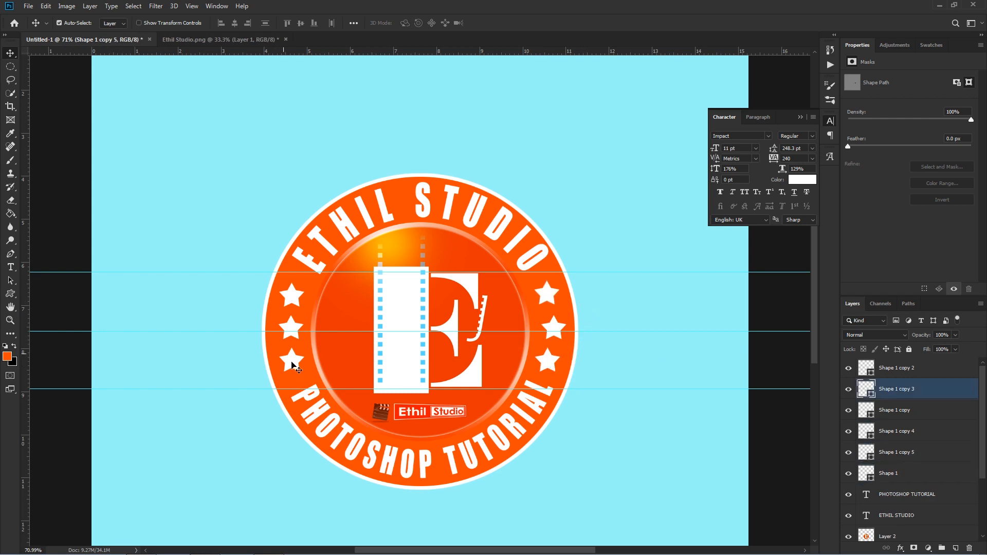
click(291, 328)
key(Left)
key(Left)
key(Left)
key(Left)
key(Left)
key(Left)
key(Left)
key(Left)
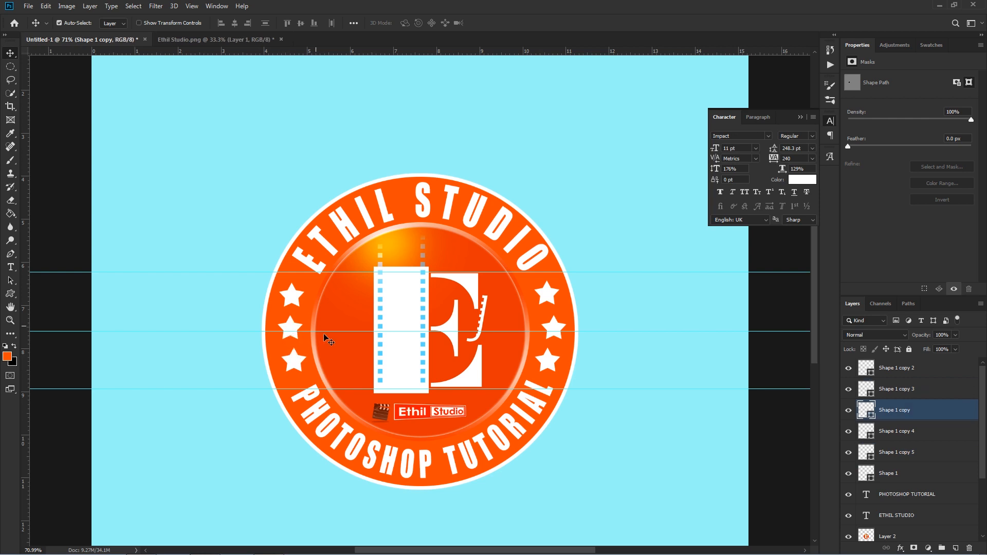
click(292, 297)
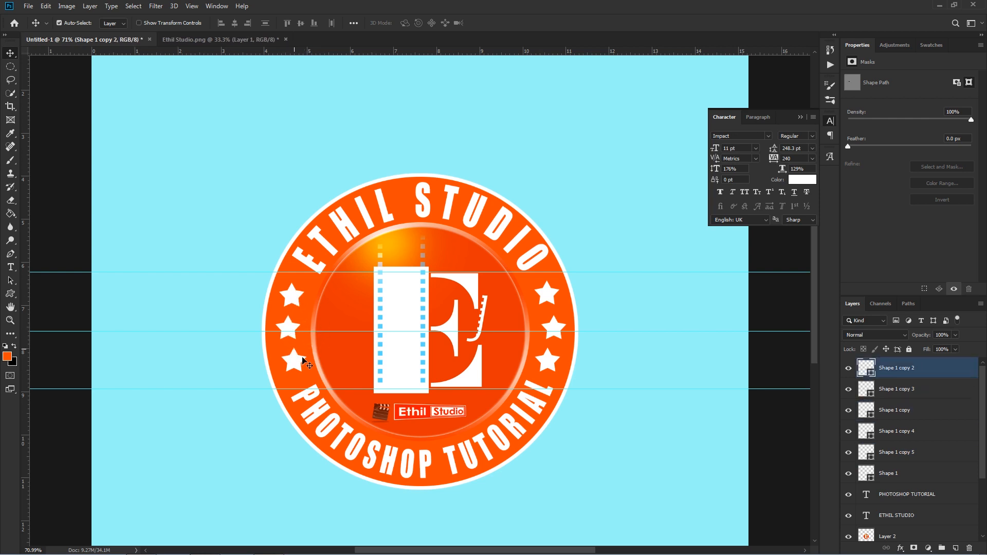
click(298, 364)
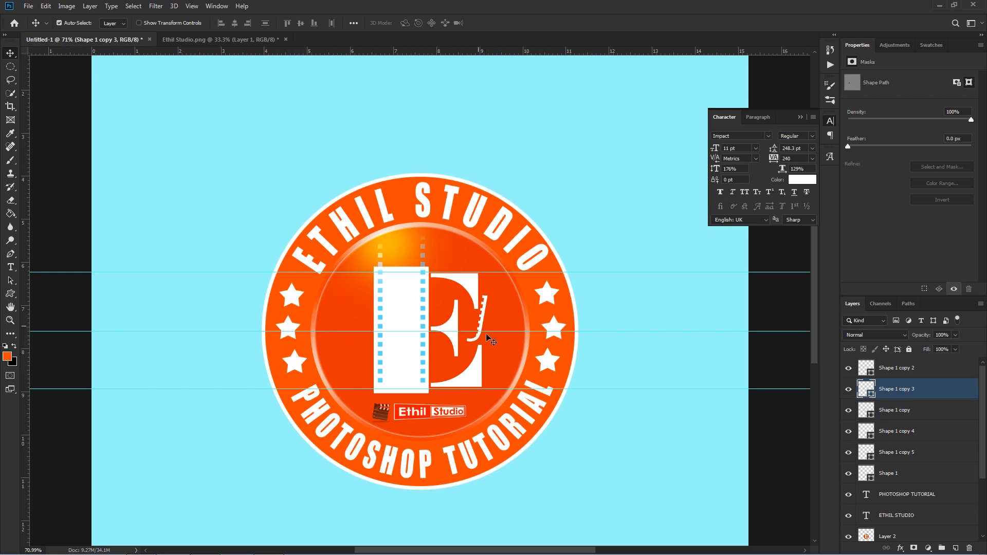
Level the lower and upper star pairs against a new horizontal guide, nudging the lower-right star down and the upper-left star up and inward.
drag(425, 334, 430, 373)
click(547, 364)
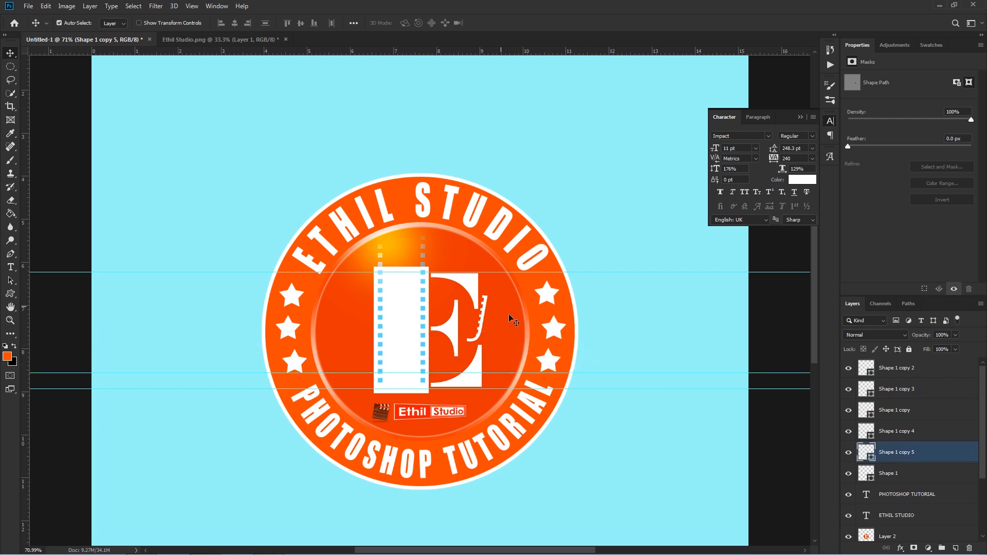
drag(451, 372, 467, 280)
scroll(296, 299, up, 3)
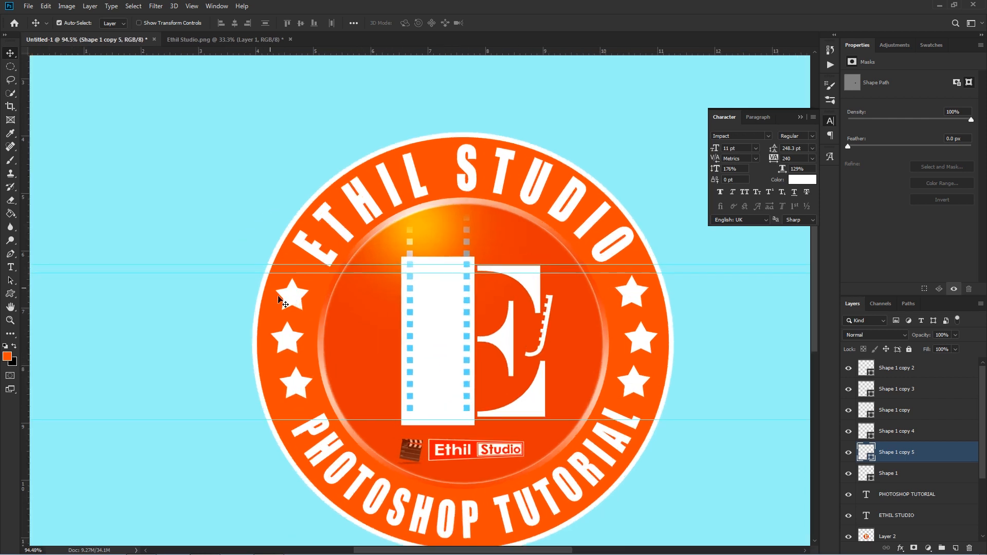
click(297, 291)
key(Up)
key(Up)
key(Up)
key(Up)
key(Up)
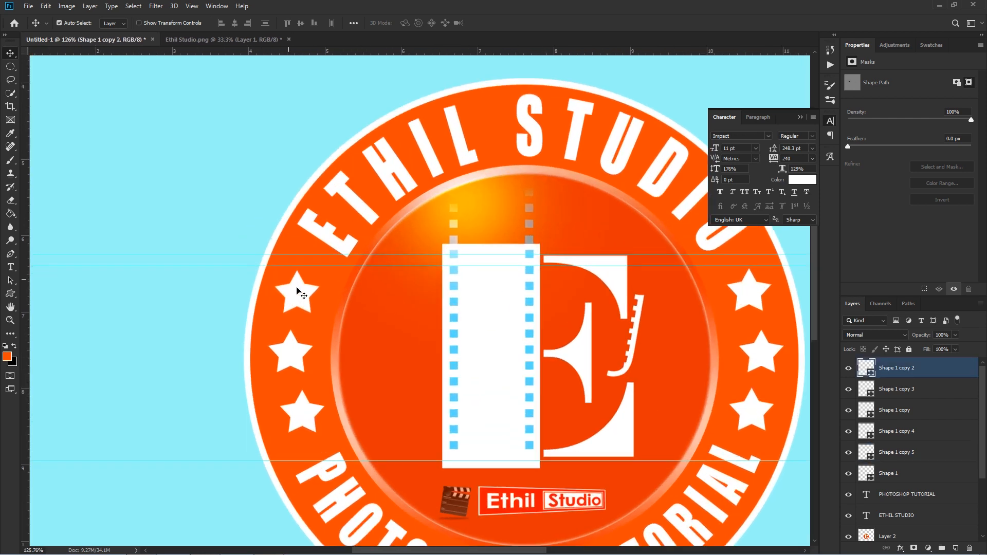
key(Right)
key(Right)
scroll(483, 284, down, 3)
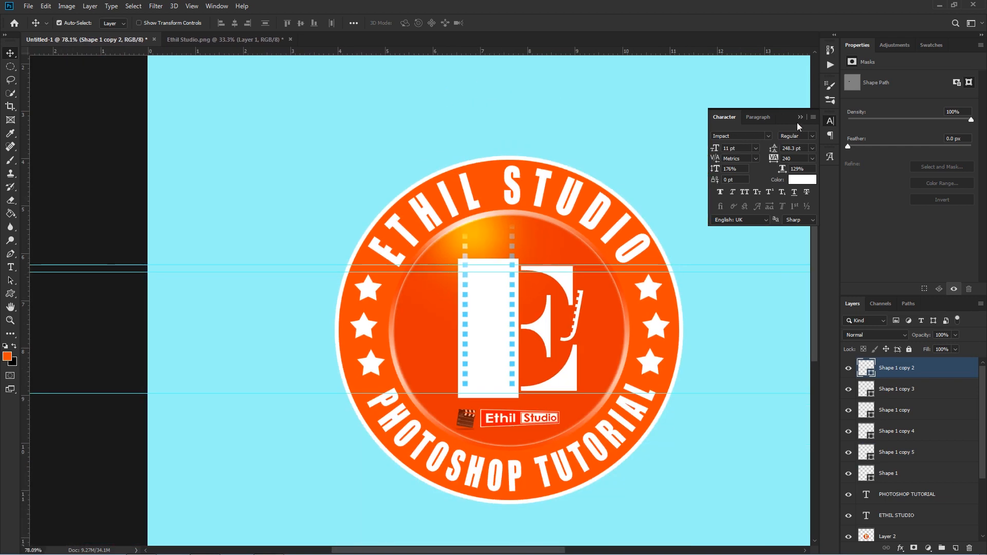
Collapse the Character panel and hide the guides, with the whole canvas in view.
click(499, 286)
click(800, 118)
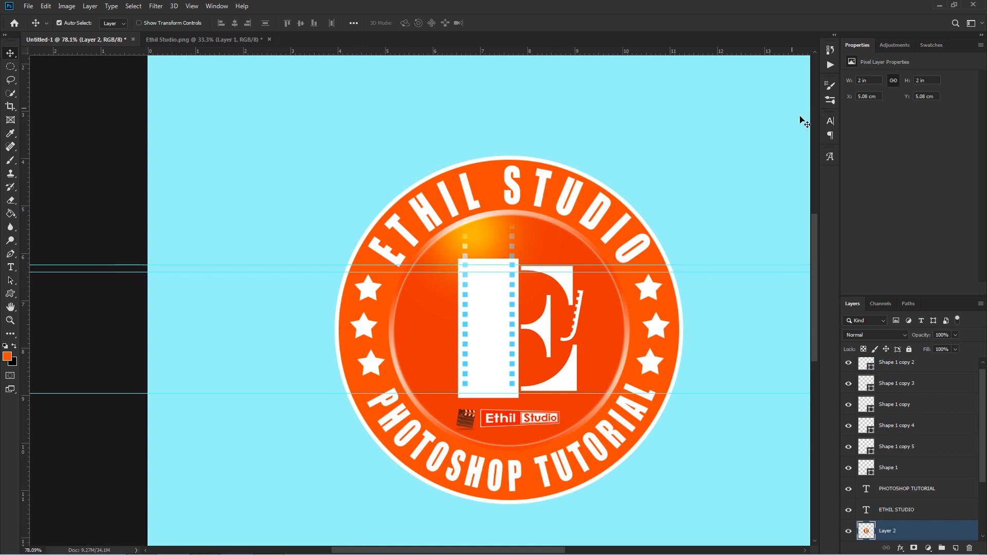
scroll(732, 212, down, 2)
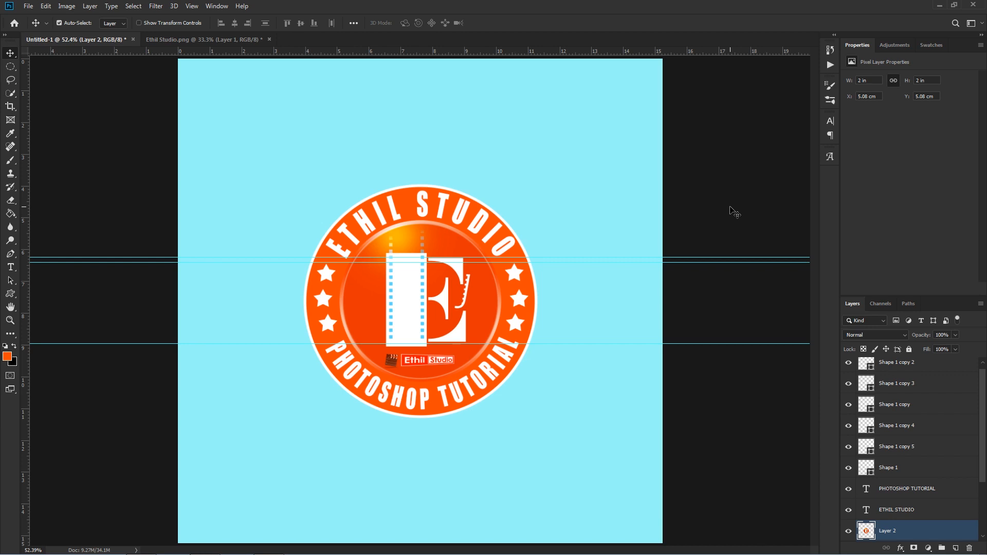
key(ctrl+semicolon)
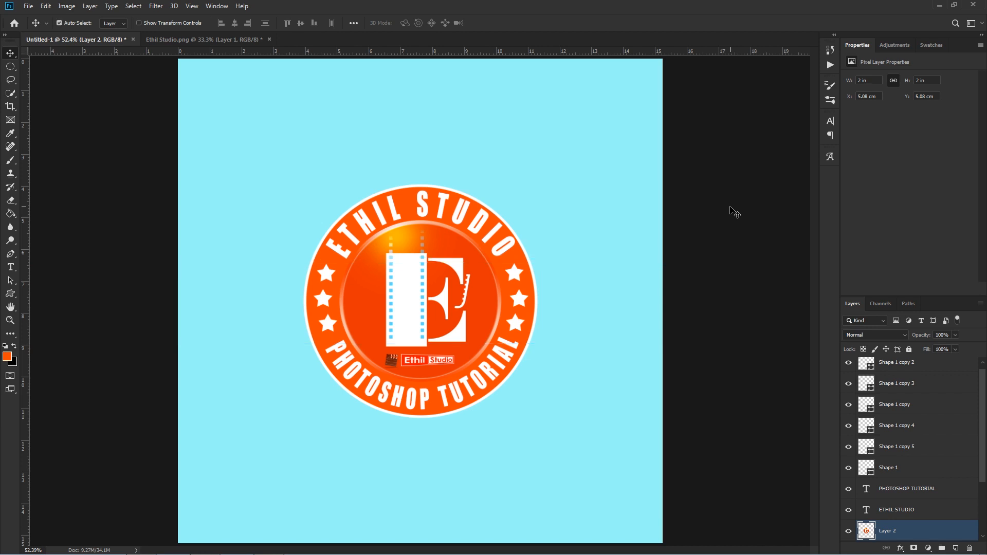
Inspect the finished logo up close in full-screen mode.
key(f)
key(f)
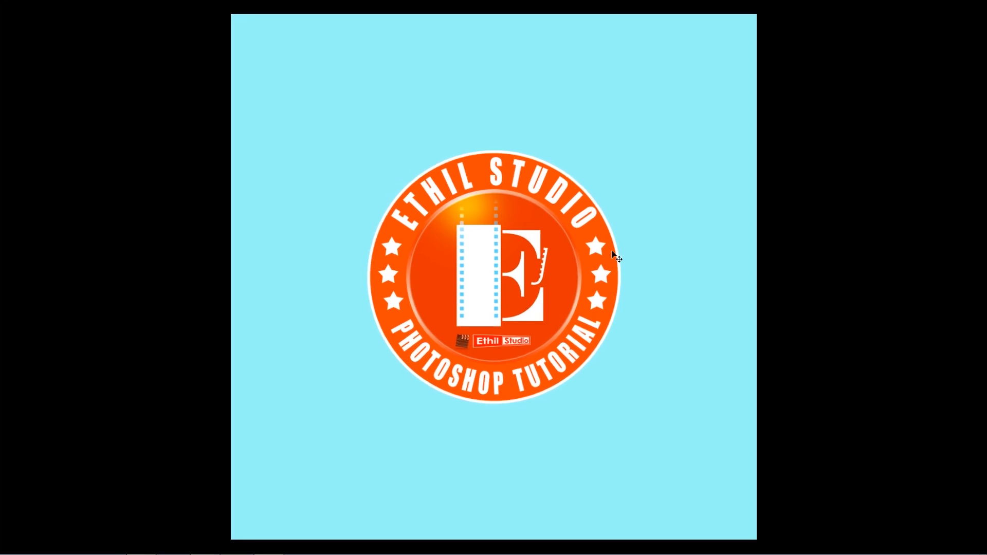
scroll(528, 247, up, 6)
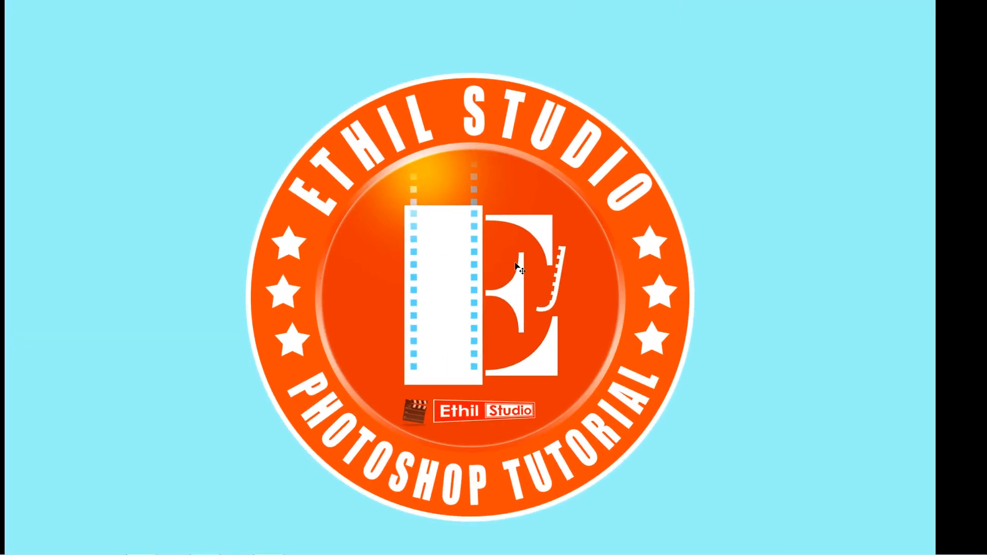
scroll(516, 265, up, 1)
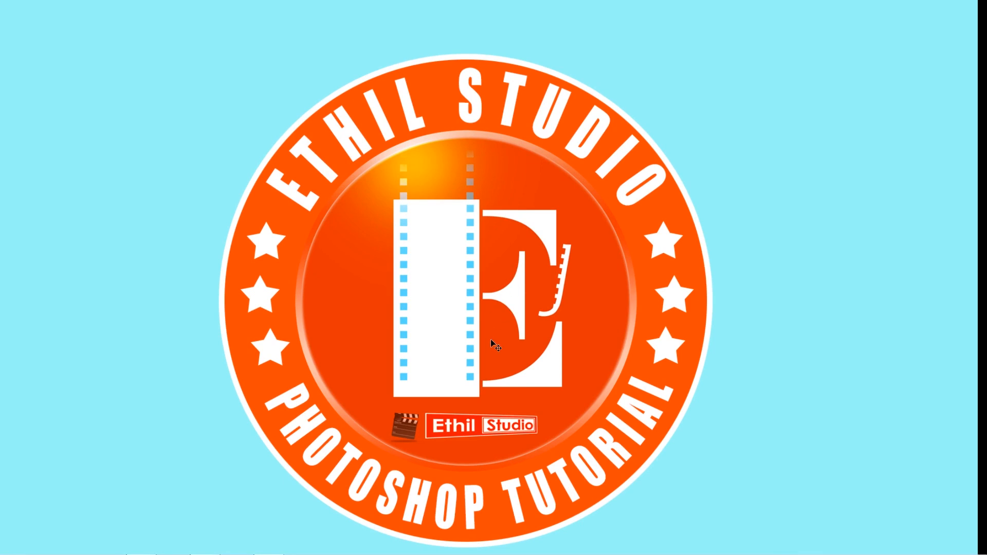
drag(491, 338, 491, 308)
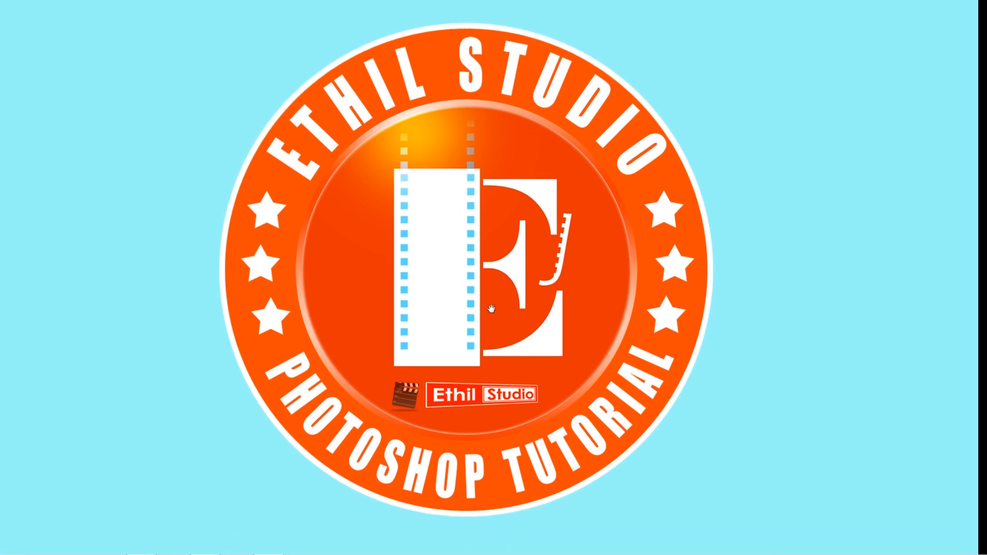